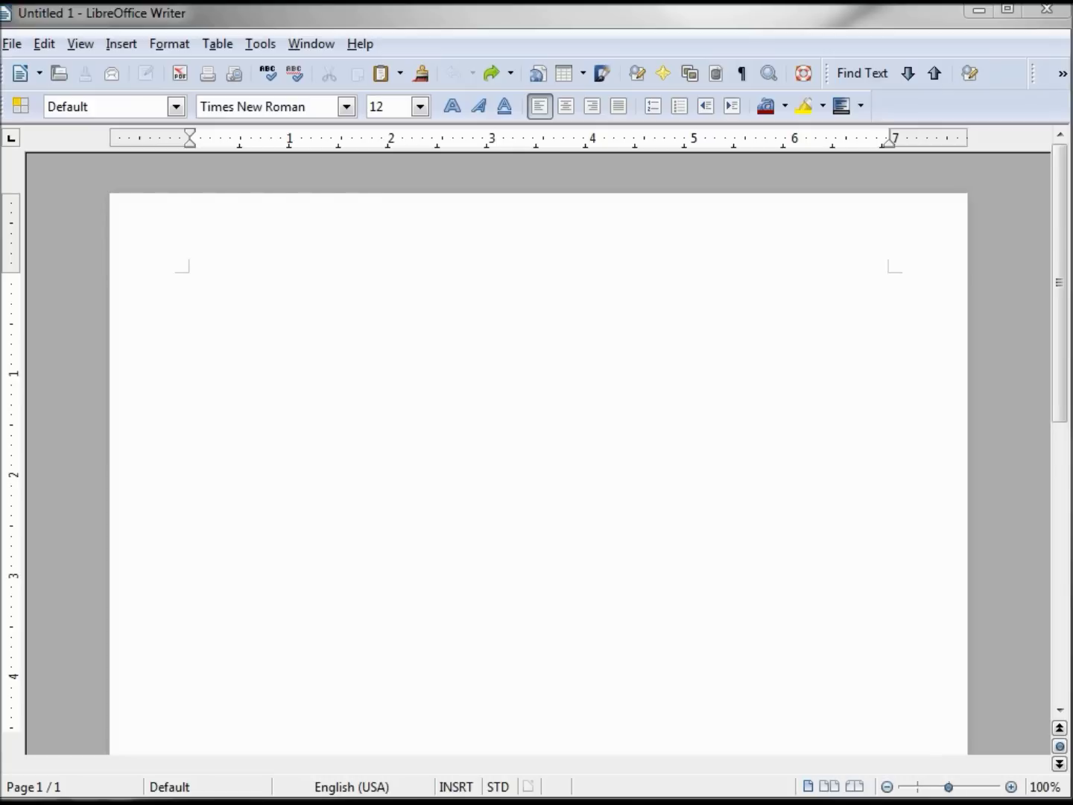
# Insert a 2-column, 4-row table at the top of the blank page
pyautogui.click(582, 73)
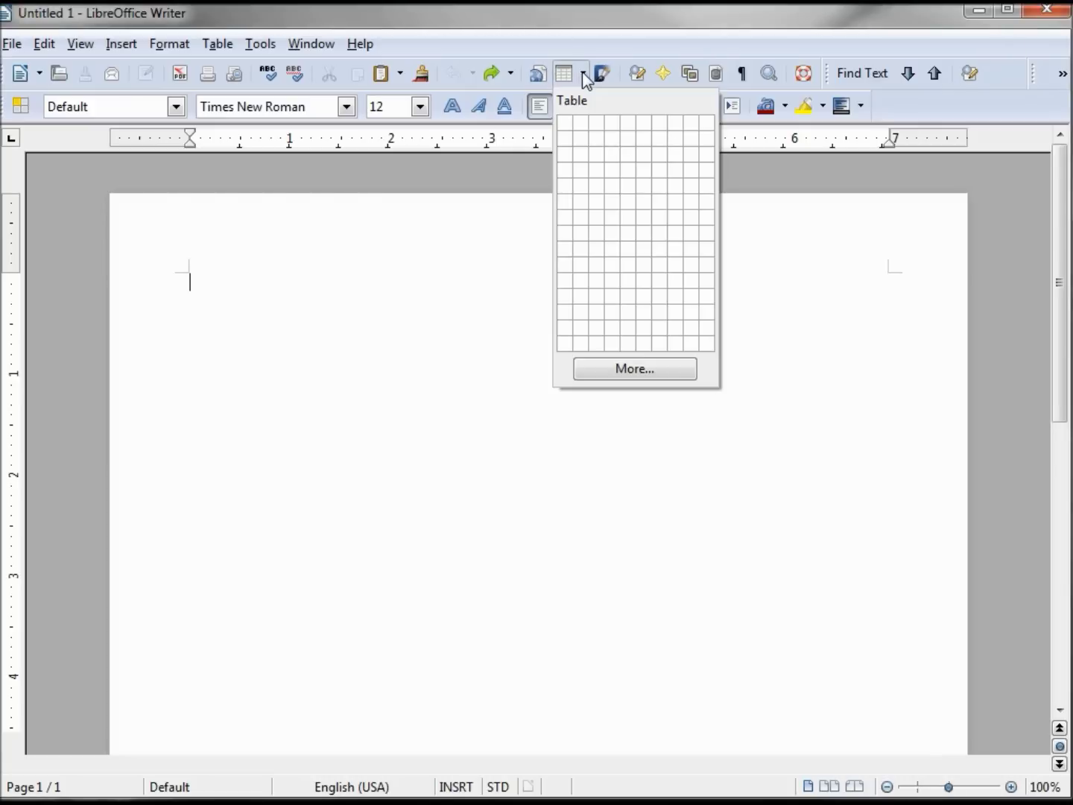
pyautogui.click(585, 171)
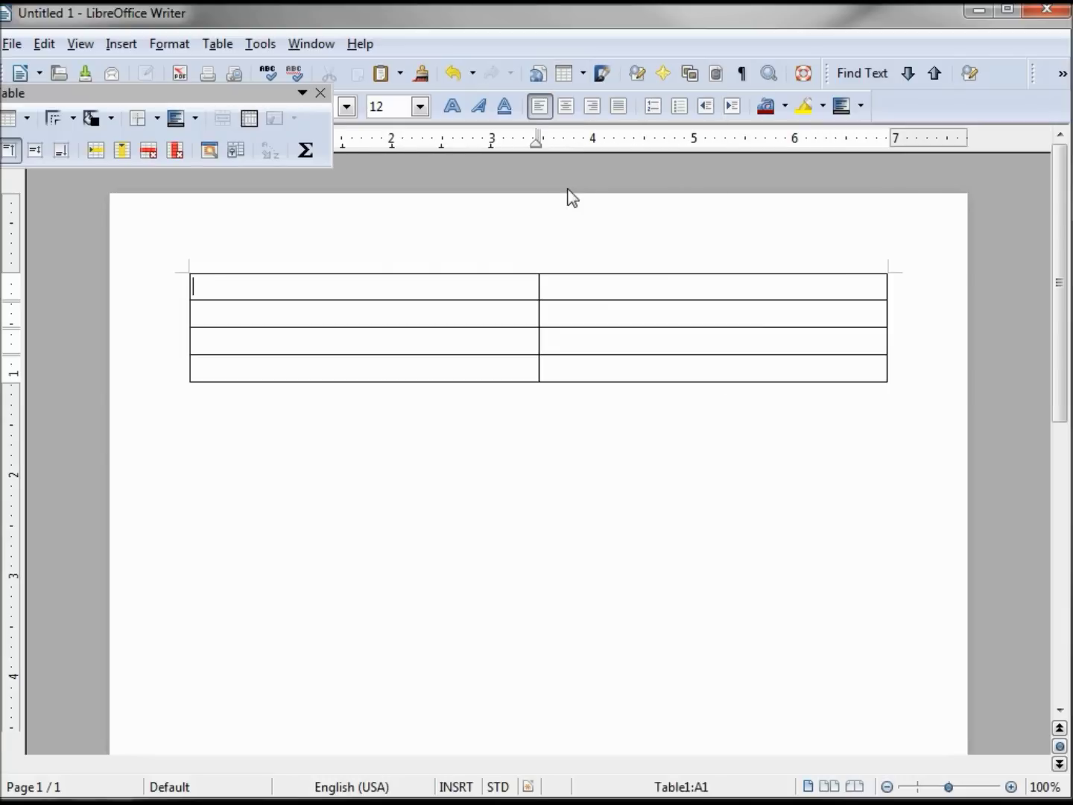
pyautogui.click(235, 150)
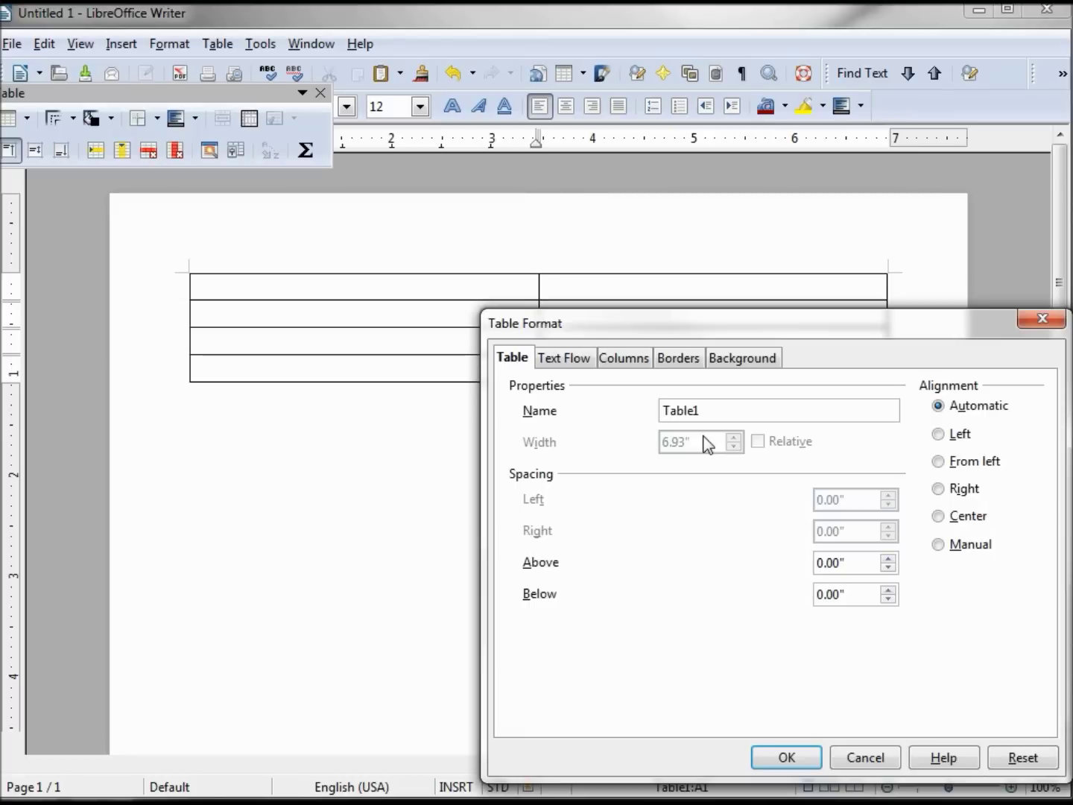
# Left-align the table and set its width to 2 inches
pyautogui.click(940, 434)
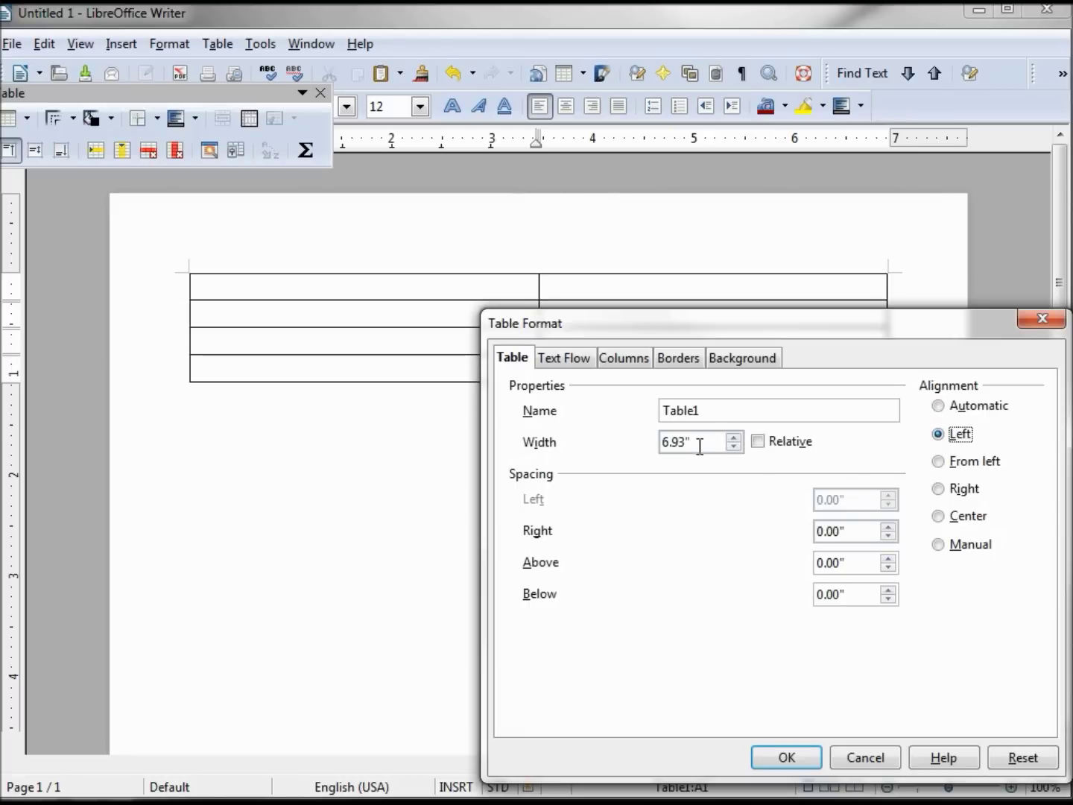
pyautogui.moveTo(700, 447); pyautogui.dragTo(604, 441)
pyautogui.write('2')
pyautogui.press('Return')
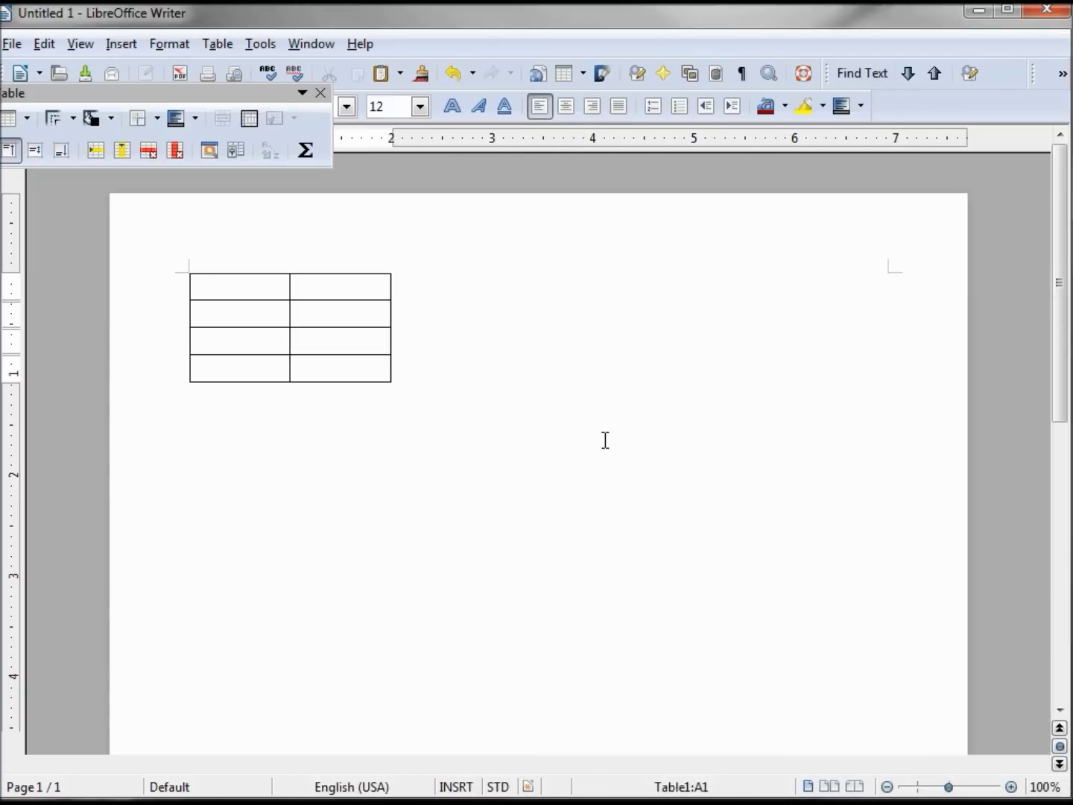
# Merge the two first-row cells into a single header cell
pyautogui.moveTo(240, 284); pyautogui.dragTo(304, 283)
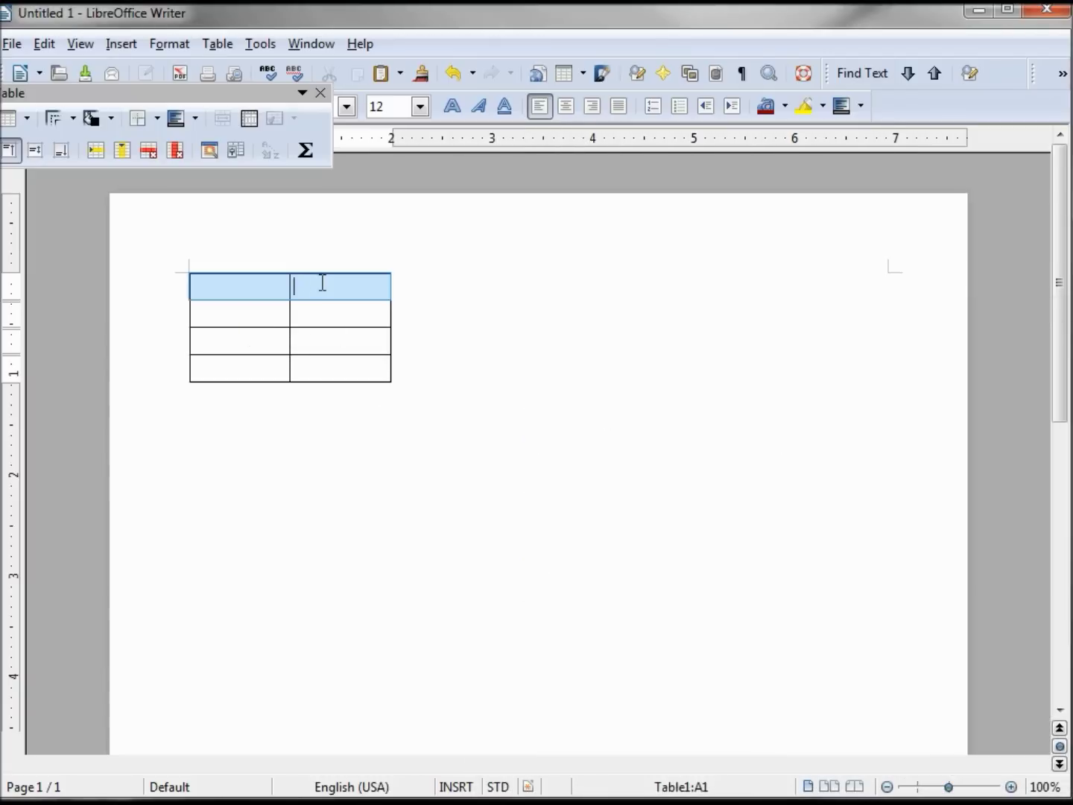
pyautogui.rightClick(326, 289)
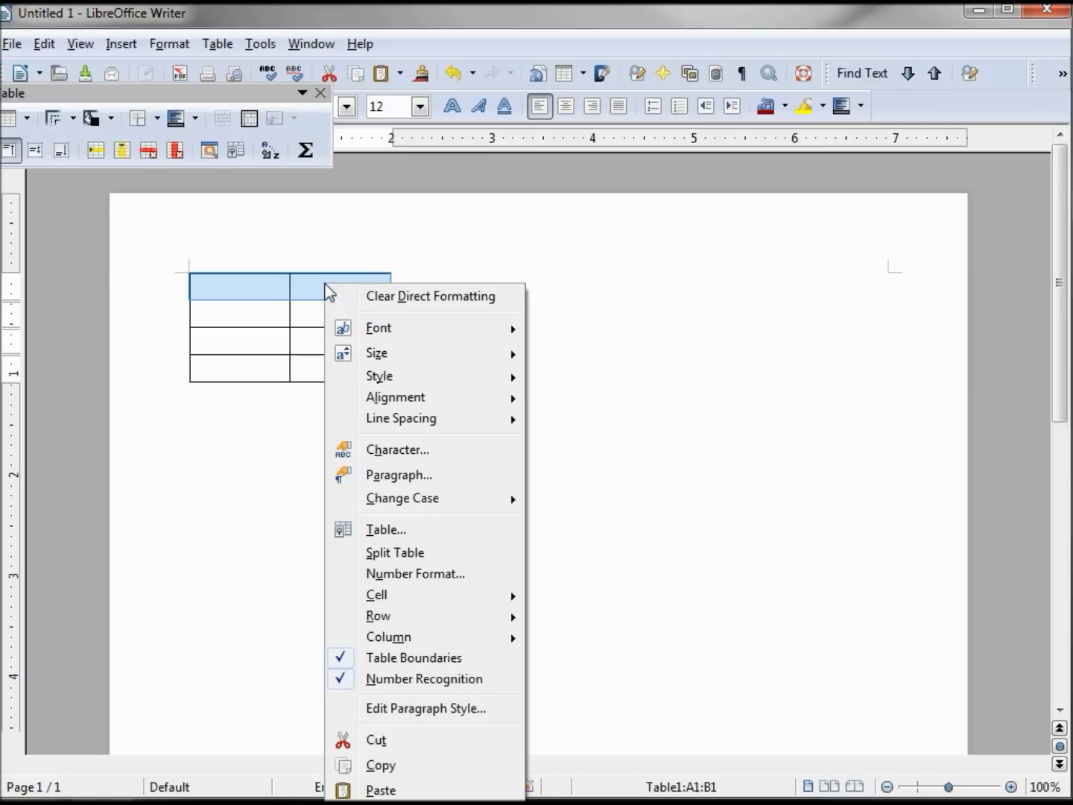
pyautogui.moveTo(378, 594)
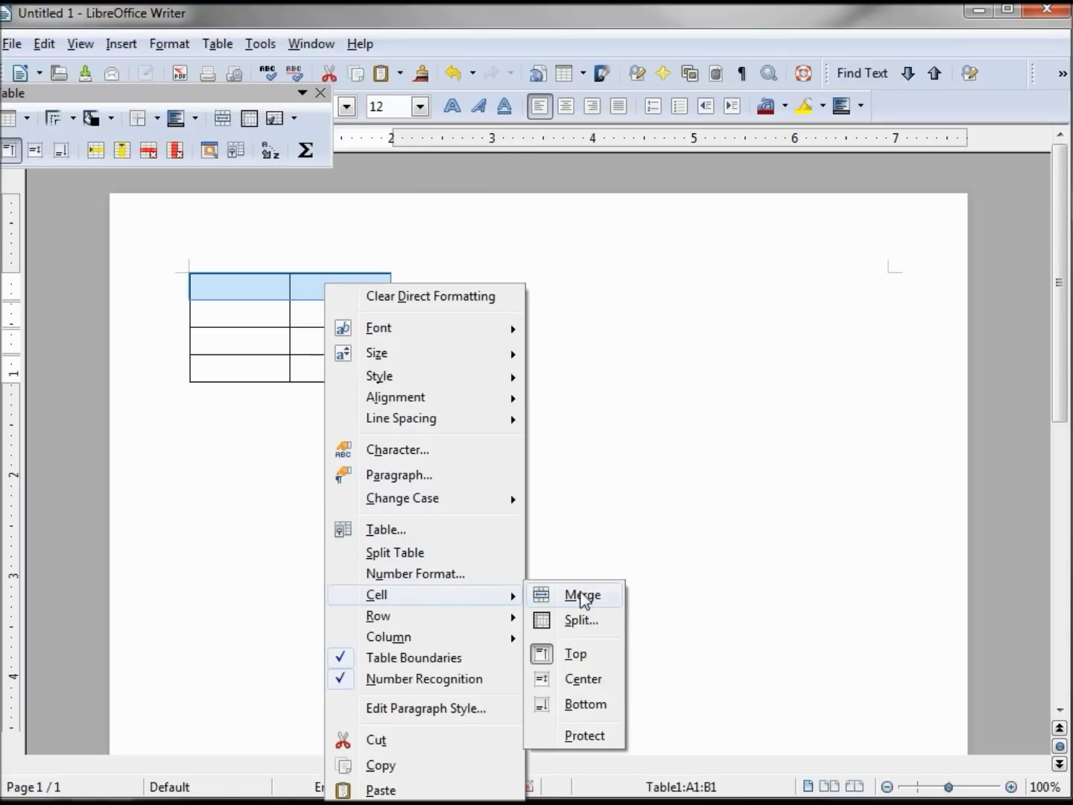
pyautogui.click(583, 595)
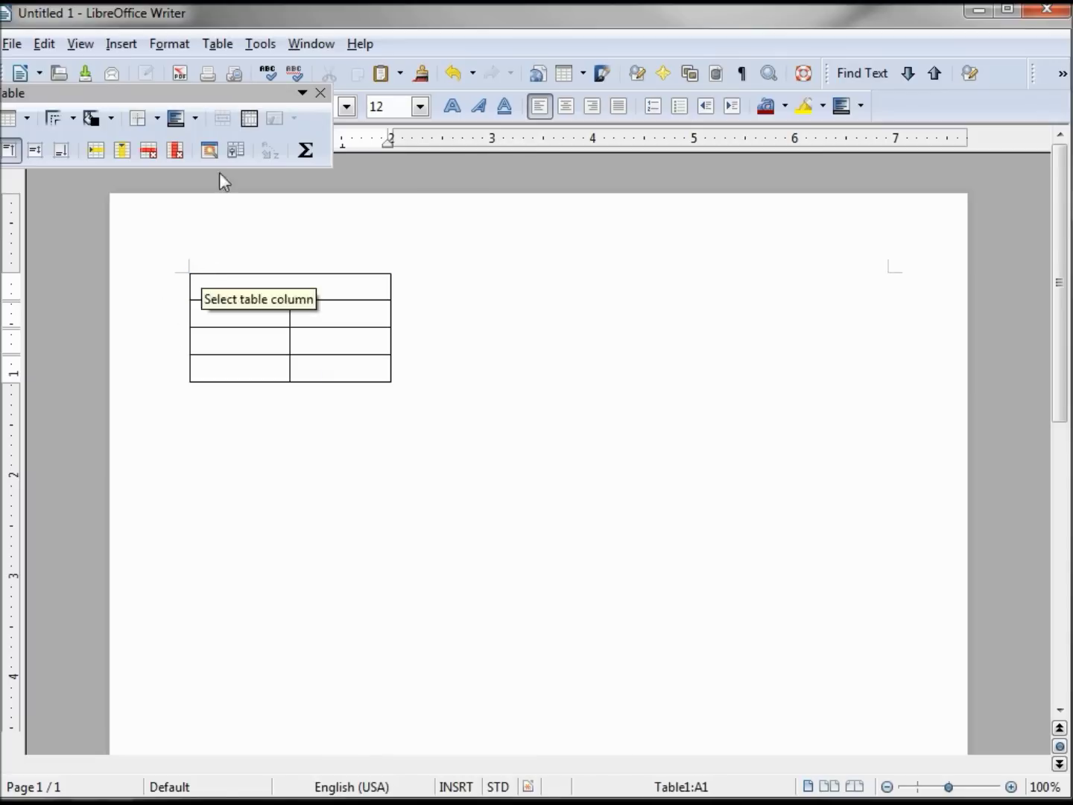
# Fill the merged header row with a Bordeaux background
pyautogui.click(236, 150)
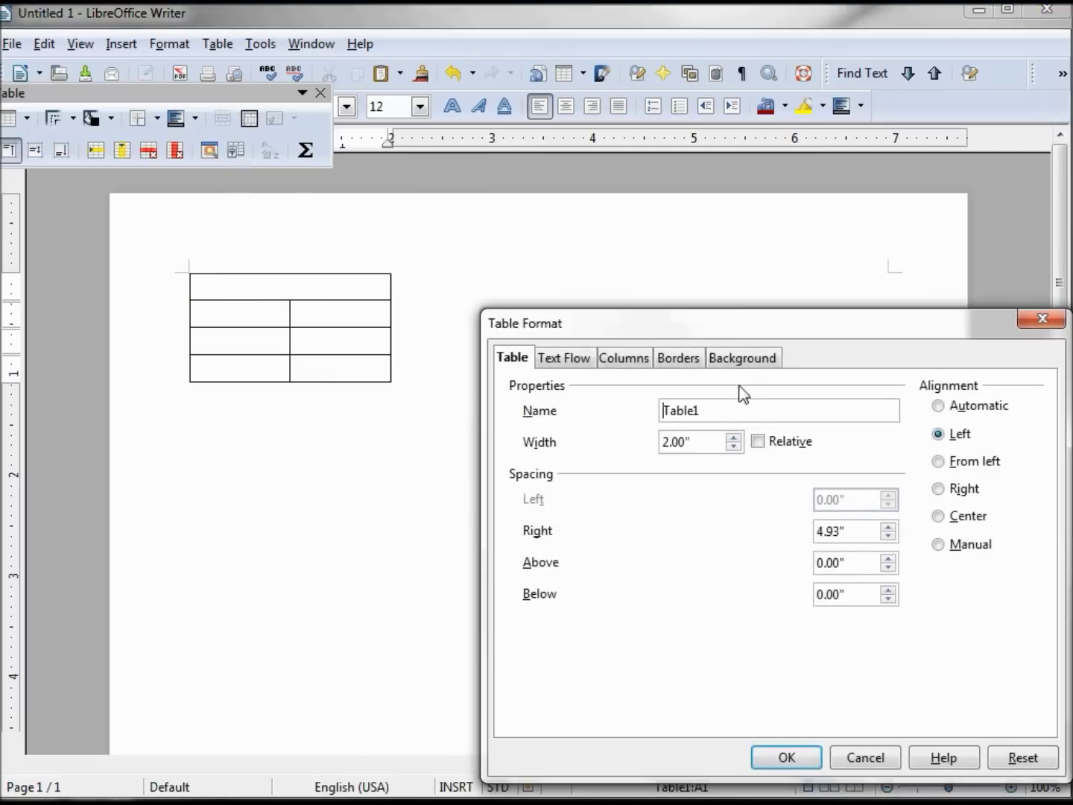
pyautogui.click(745, 357)
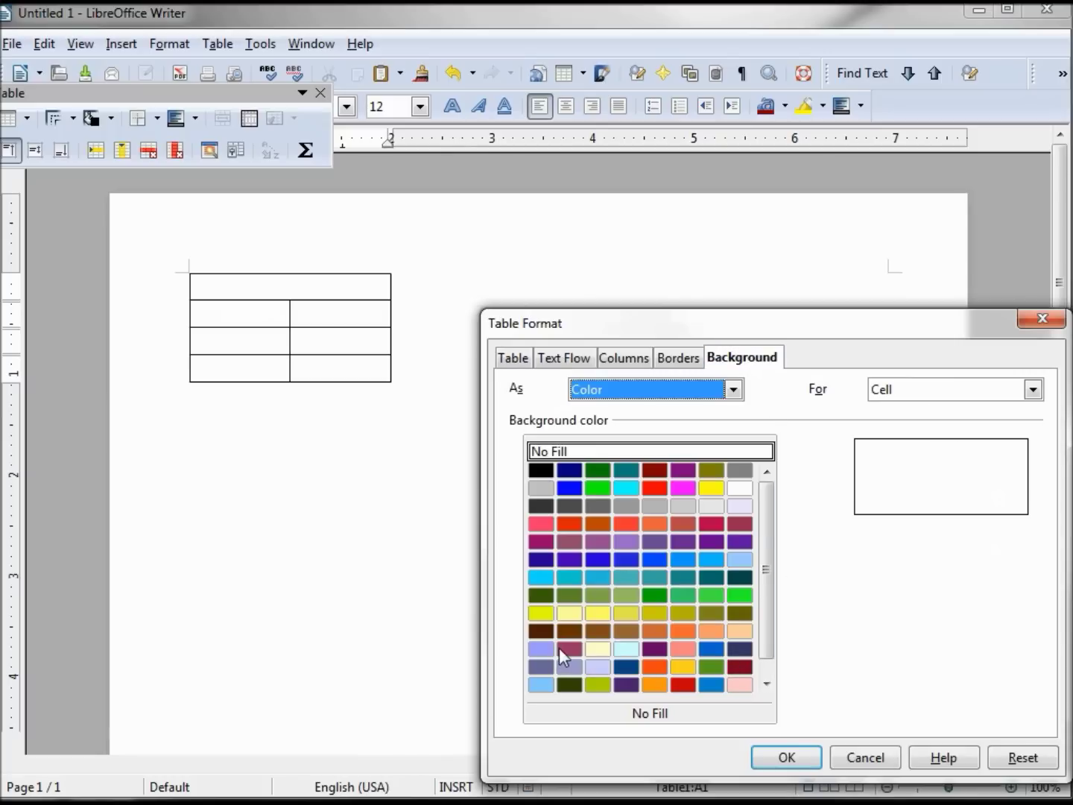
pyautogui.click(565, 651)
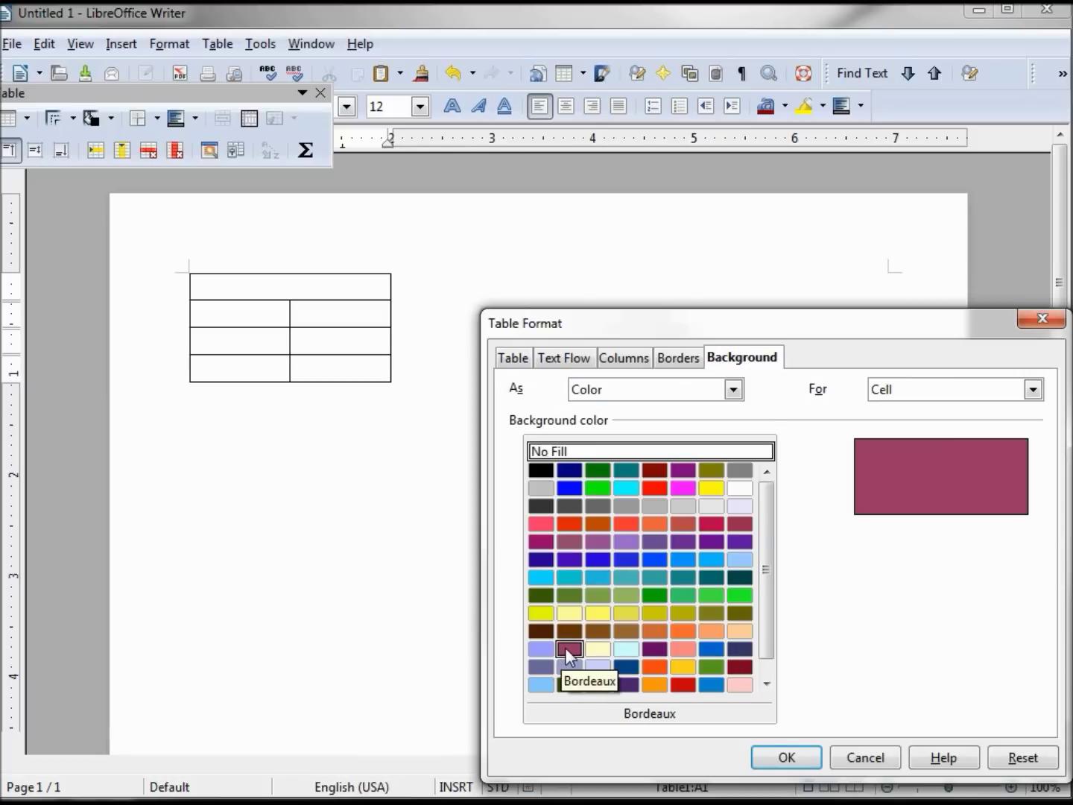
pyautogui.click(786, 757)
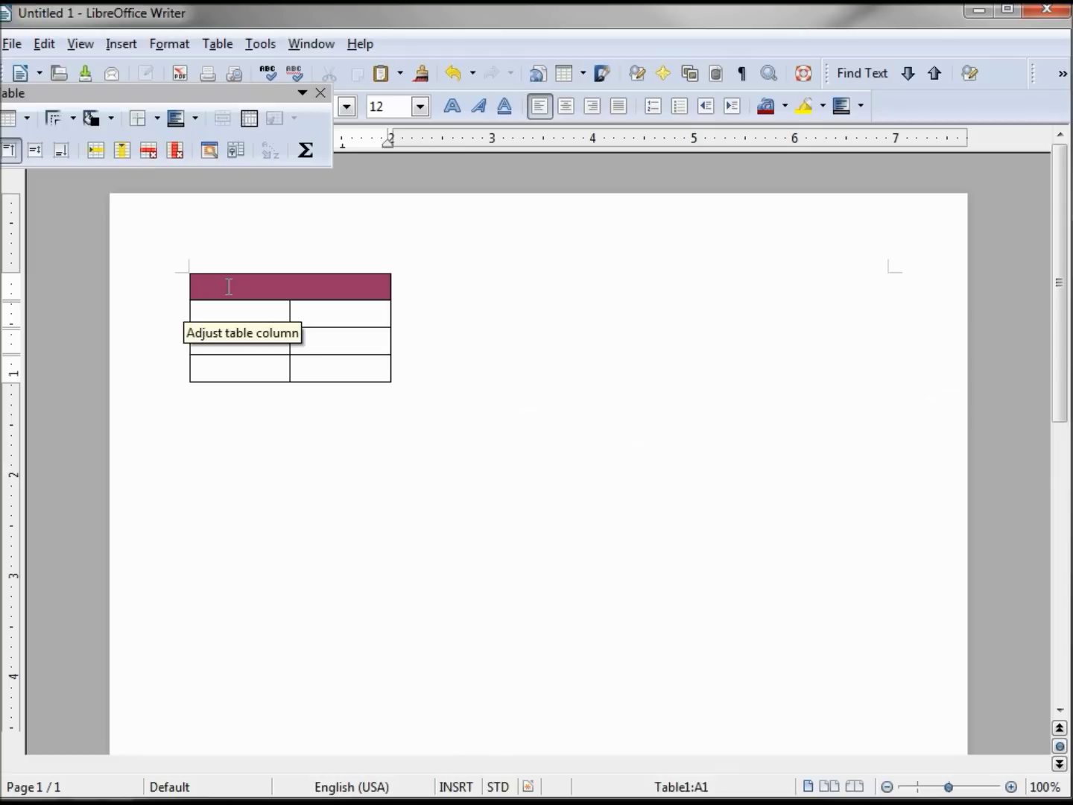
pyautogui.write('Table 1')
pyautogui.press('Tab')
pyautogui.write('N')
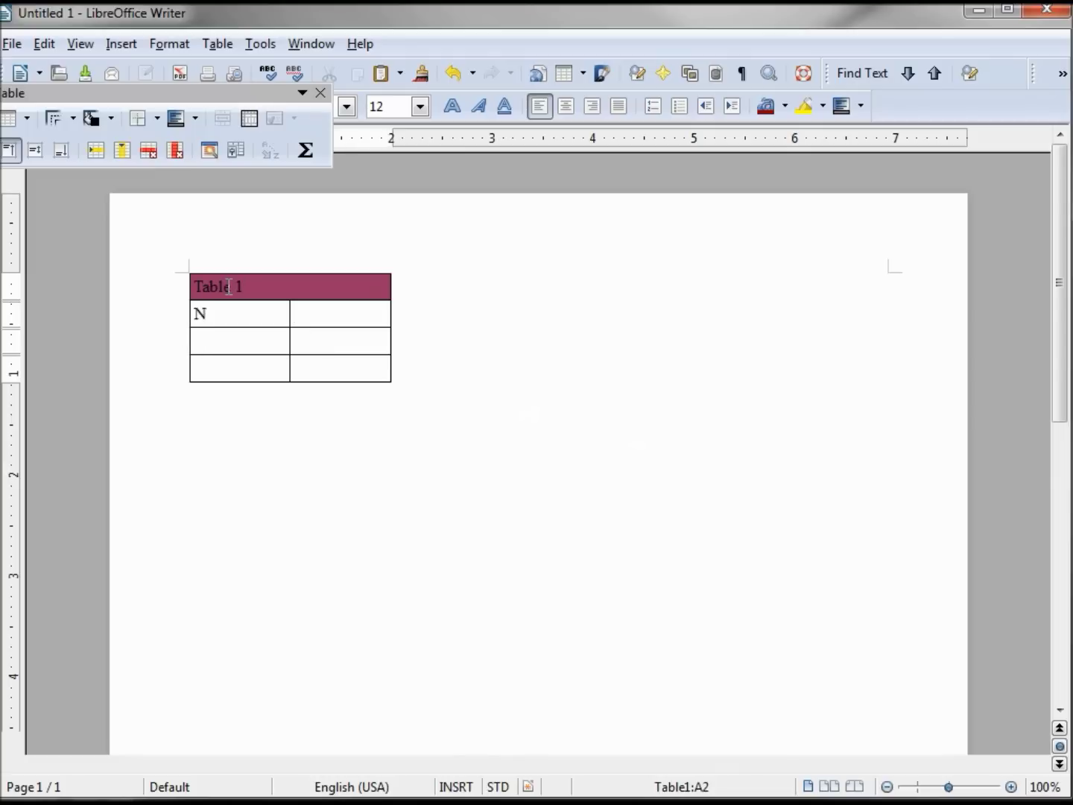
pyautogui.write('umber 1')
# Enter the 'Table 1' header, Number 1–3 in column A, and One and Two beside them
pyautogui.press('Down')
pyautogui.write('Number')
pyautogui.write('2')
pyautogui.write('Nu')
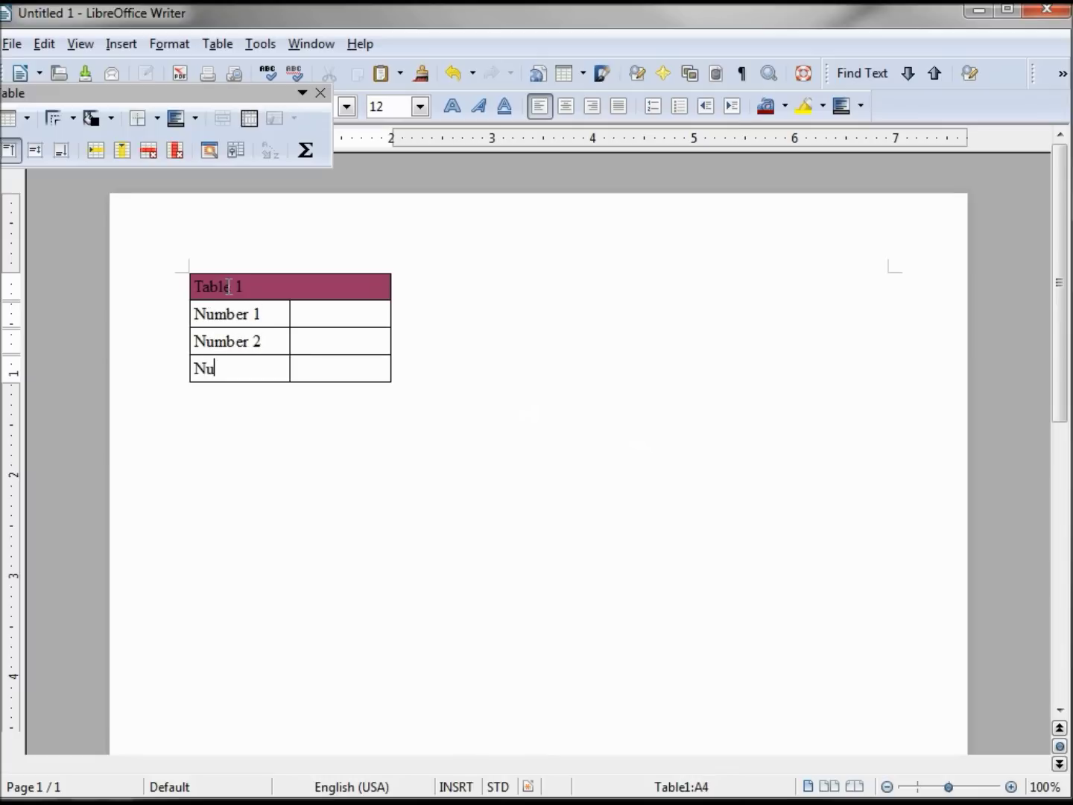
pyautogui.write('mber 3')
pyautogui.press('Up')
pyautogui.press('Tab')
pyautogui.write('One')
pyautogui.press('Down')
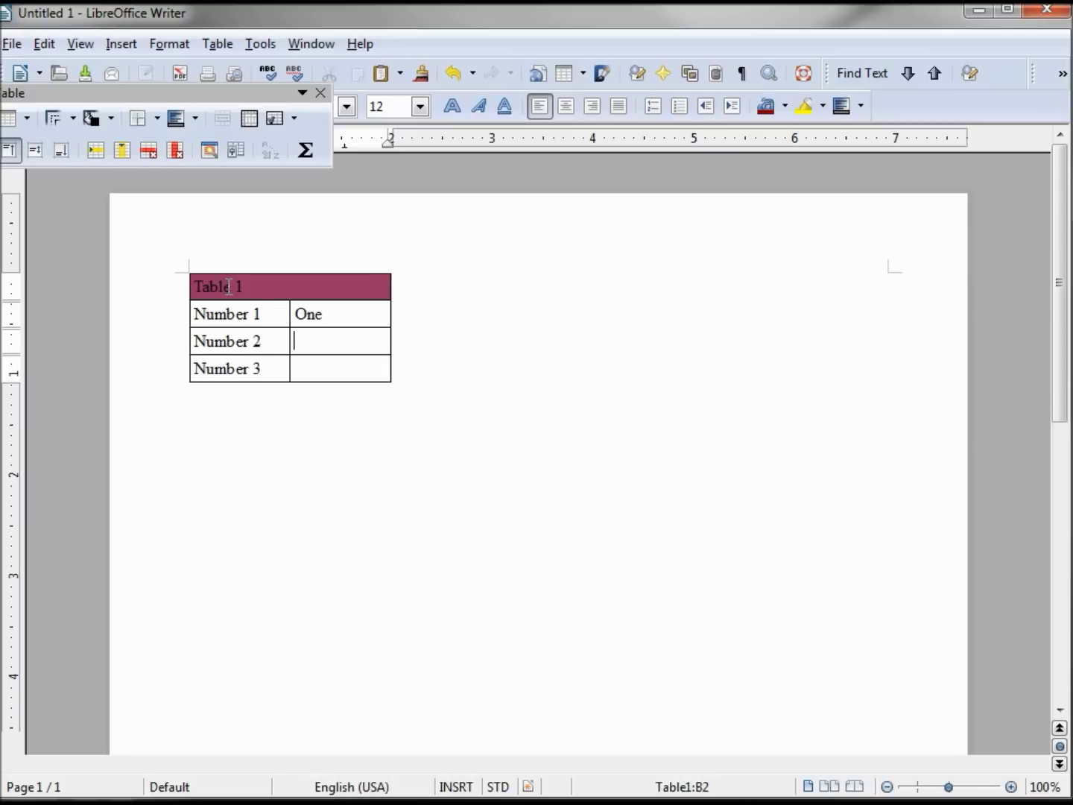
pyautogui.write('Two')
pyautogui.write('Three')
# Center the 'Table 1' header text and make it bold
pyautogui.click(244, 291)
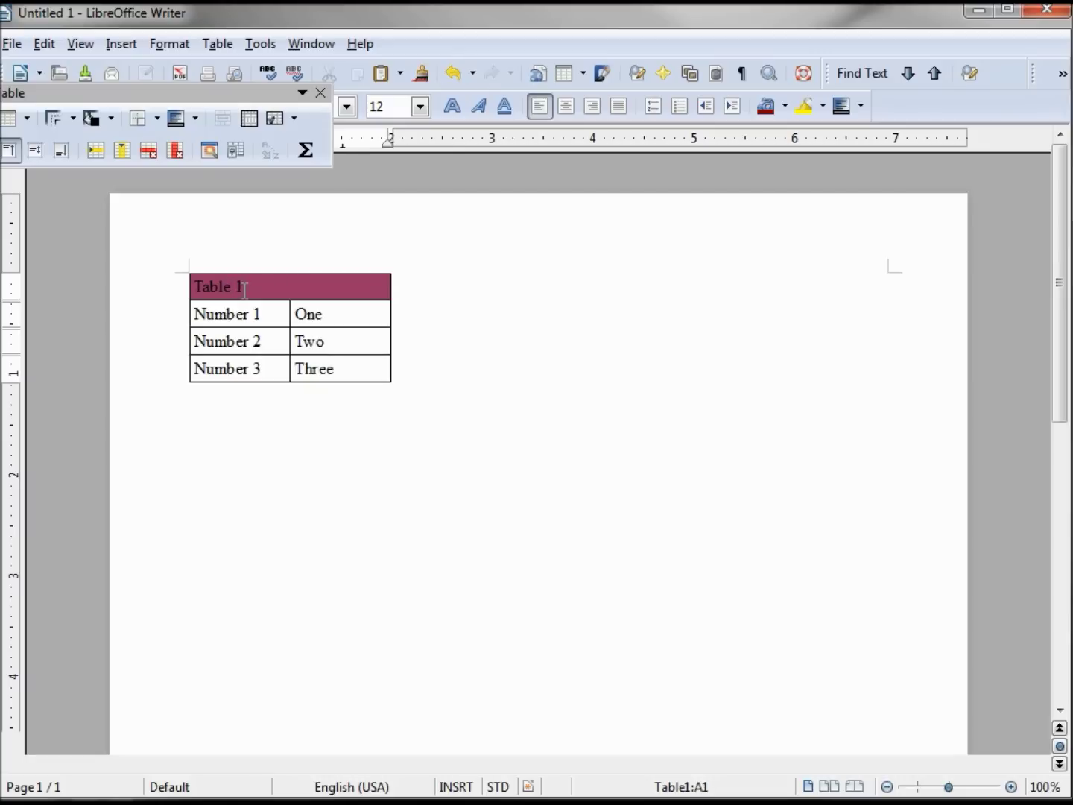
pyautogui.click(567, 108)
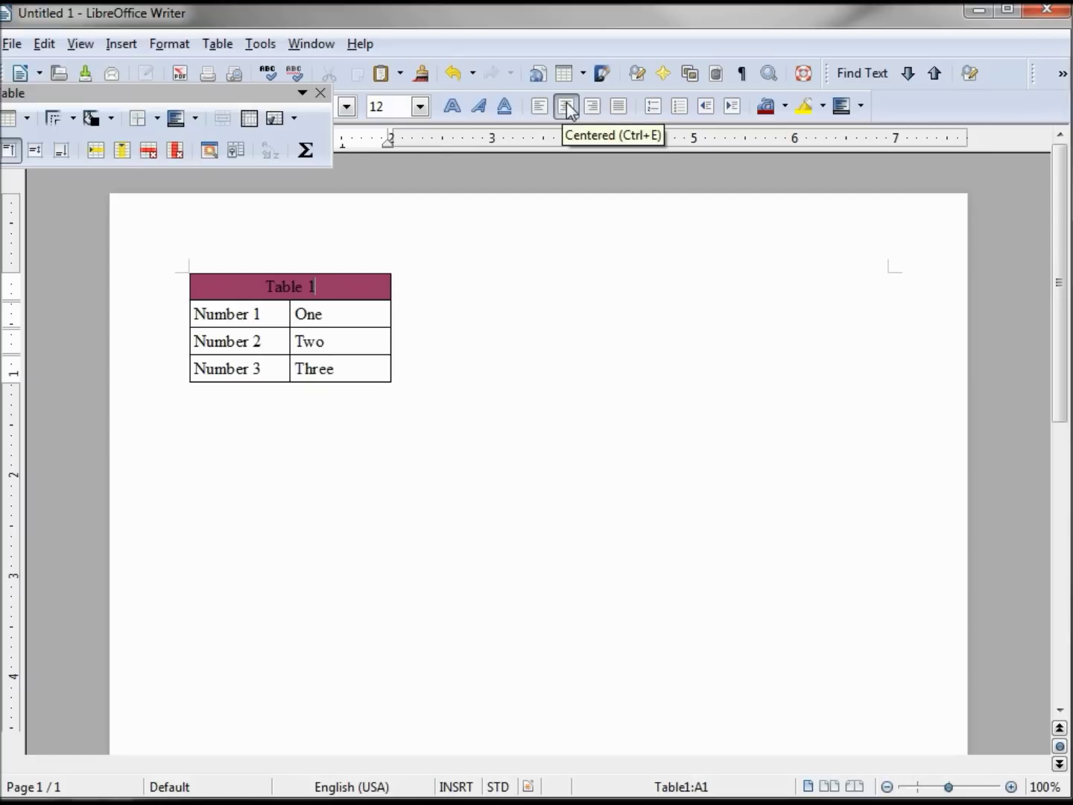
pyautogui.click(453, 107)
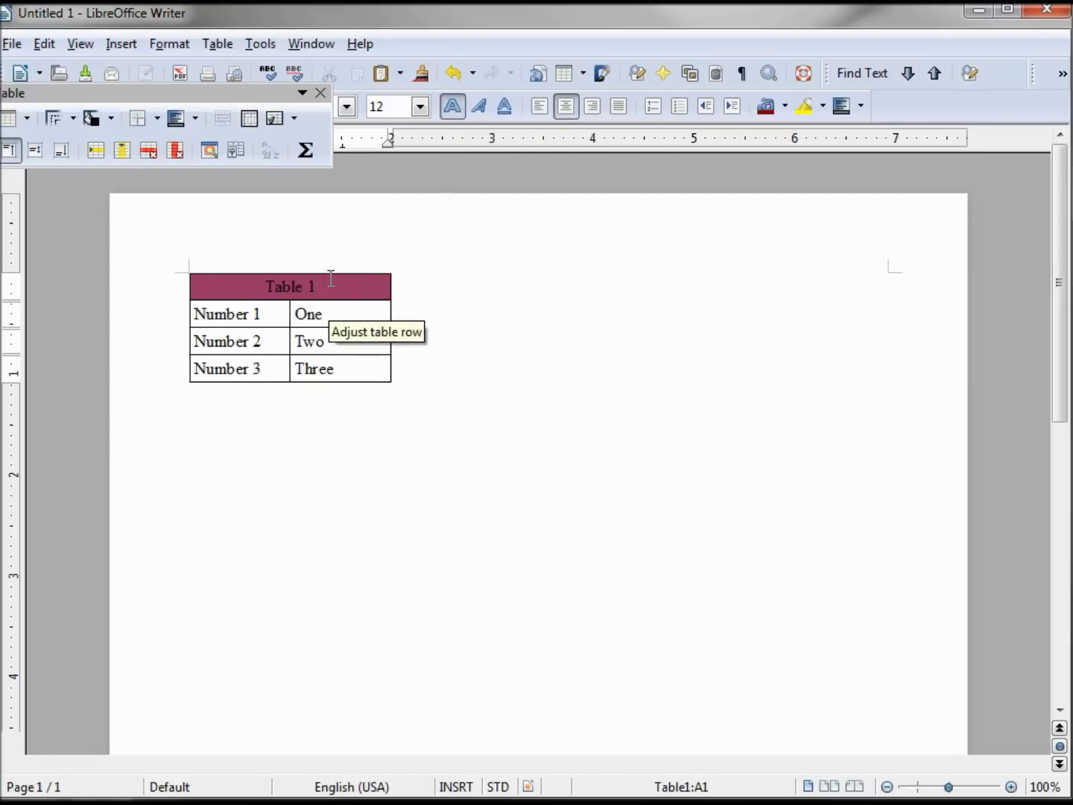
pyautogui.moveTo(317, 286); pyautogui.dragTo(254, 286)
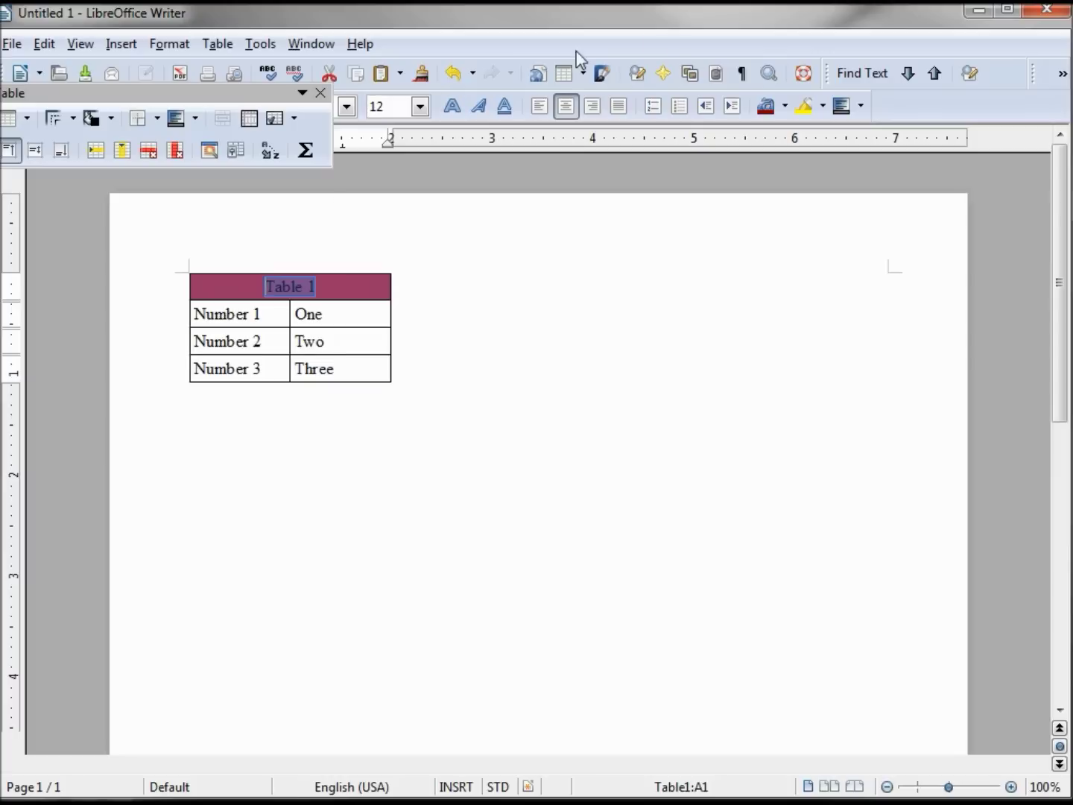
pyautogui.click(453, 106)
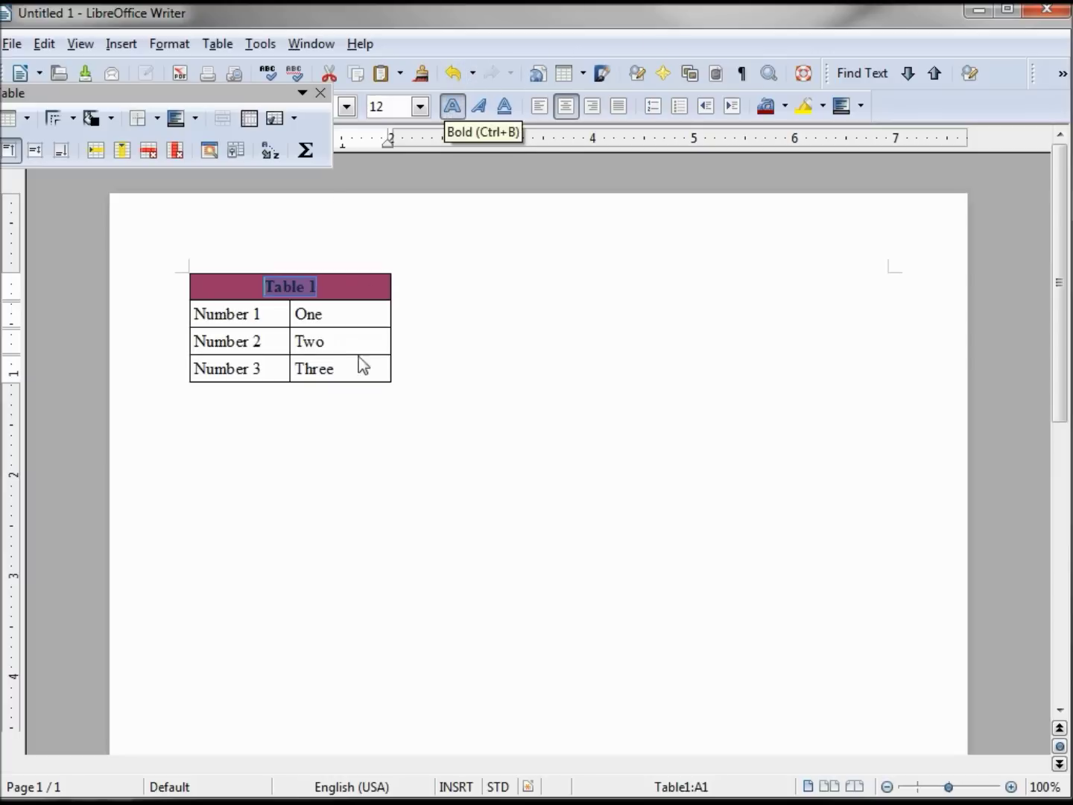
# Center the Number and One–Three entries in Table 1's body cells
pyautogui.moveTo(363, 366); pyautogui.dragTo(251, 315)
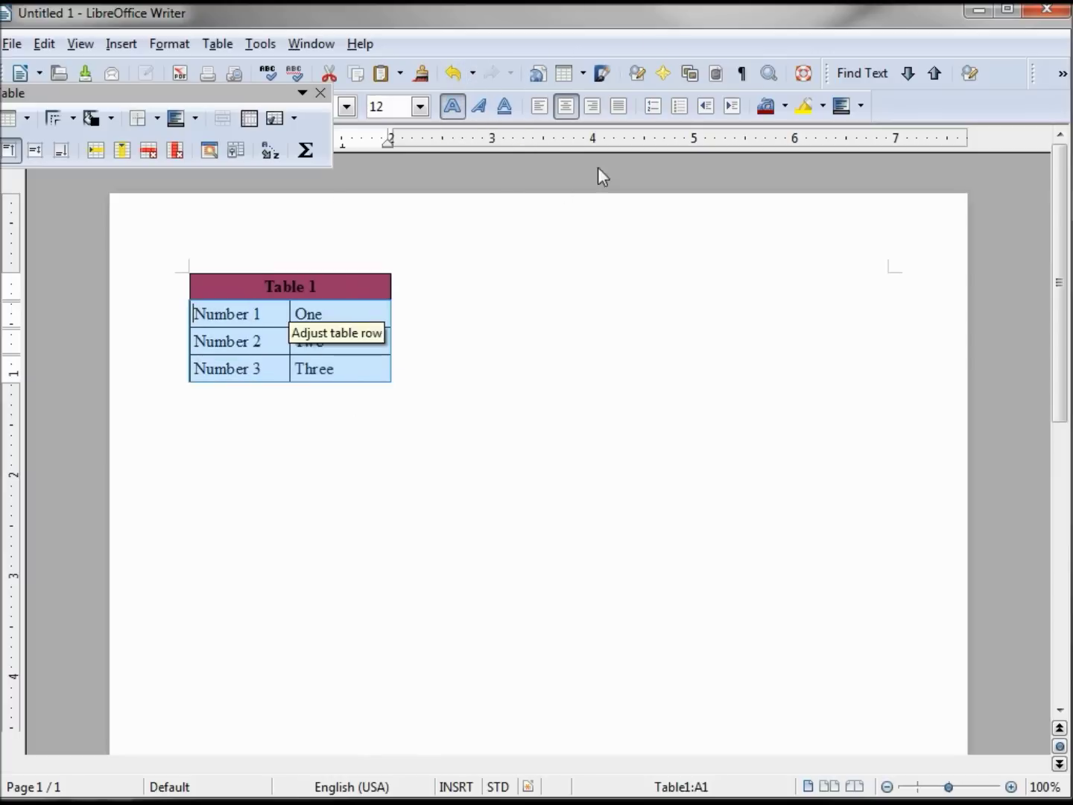
pyautogui.click(567, 106)
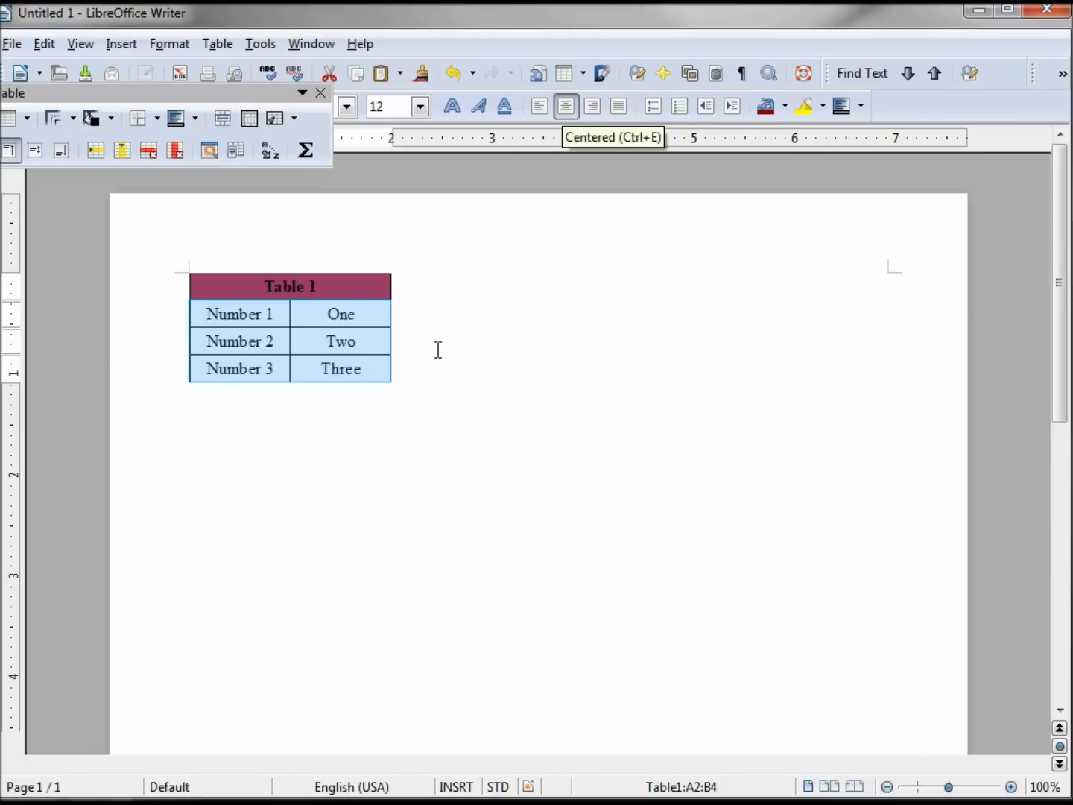
pyautogui.hotkey('ctrl', 'End')
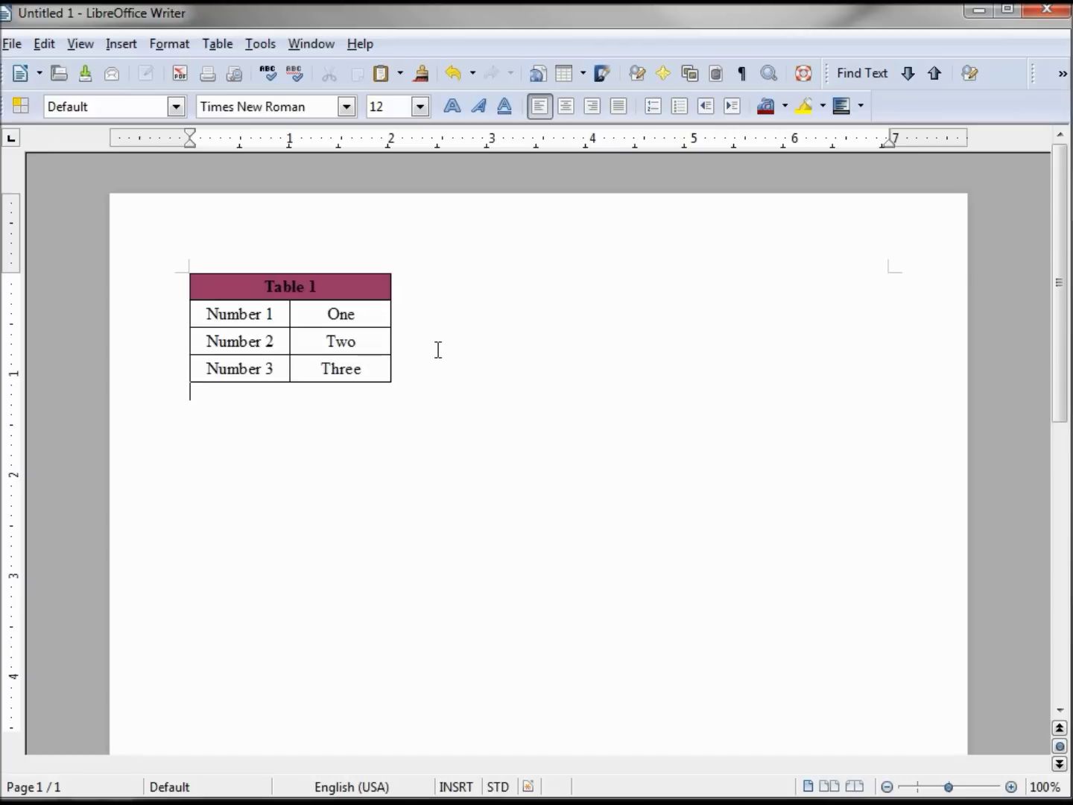
pyautogui.click(371, 312)
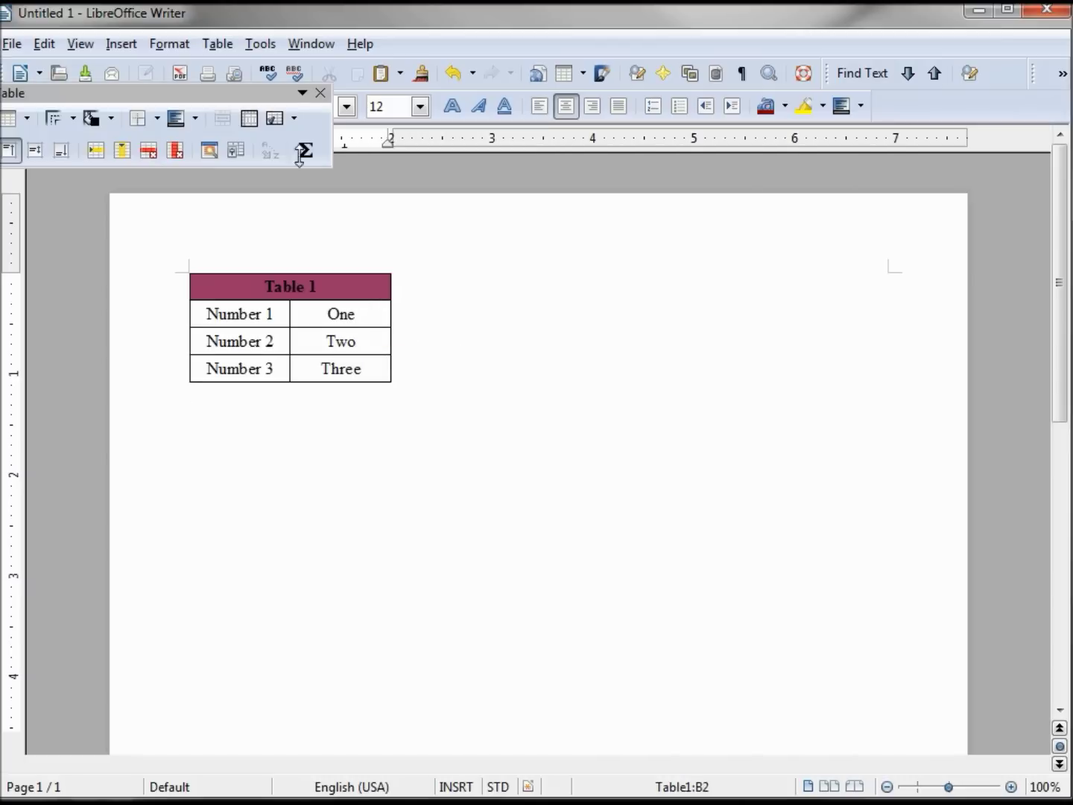
# Paste a copy of Table 1 below it and change its heading to 'Table 2'
pyautogui.click(214, 43)
pyautogui.moveTo(254, 112)
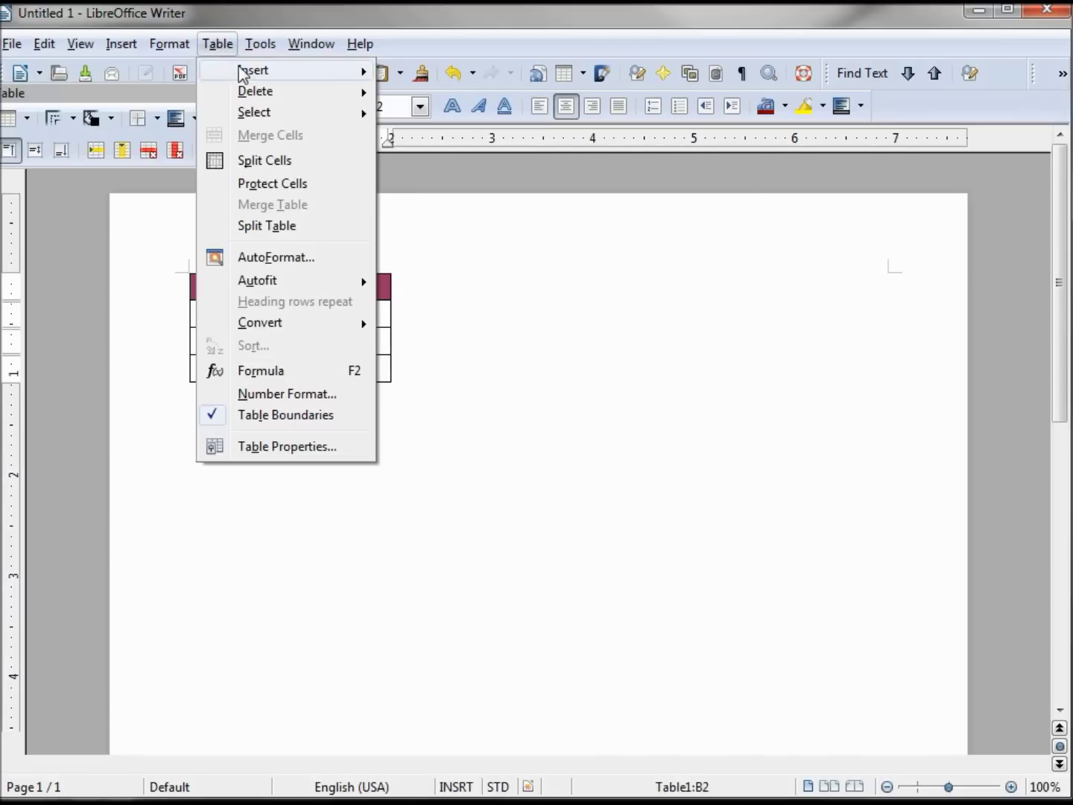
pyautogui.click(433, 114)
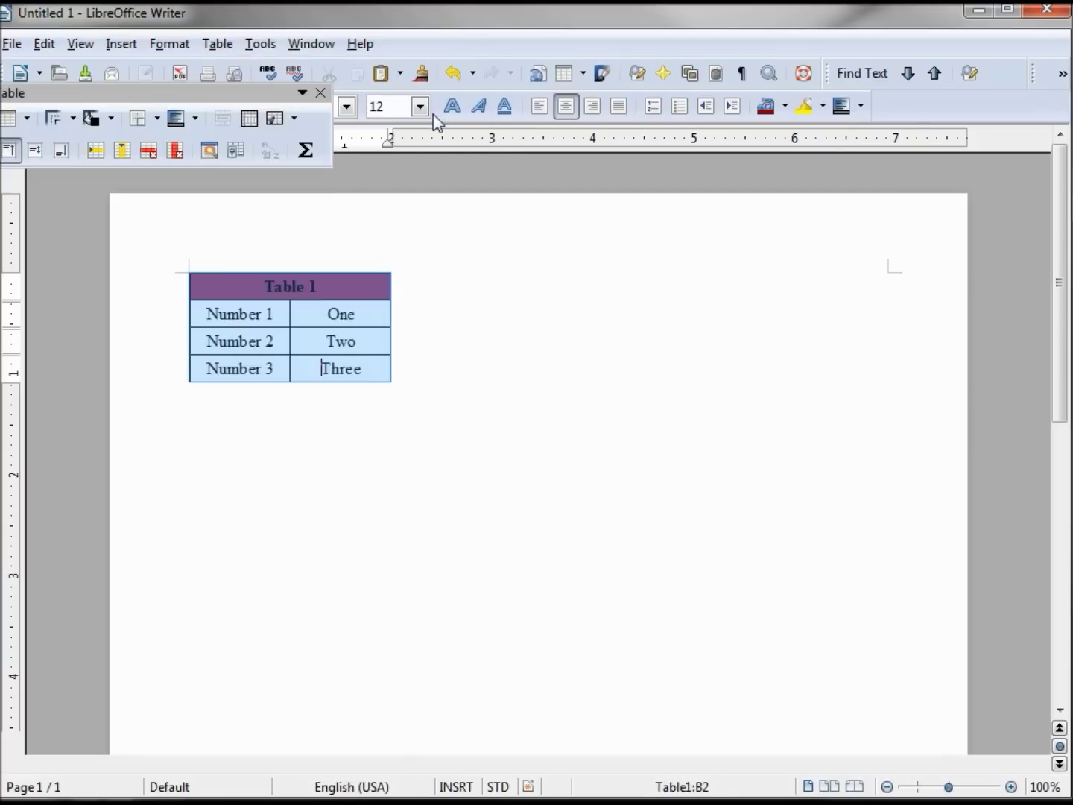
pyautogui.click(203, 421)
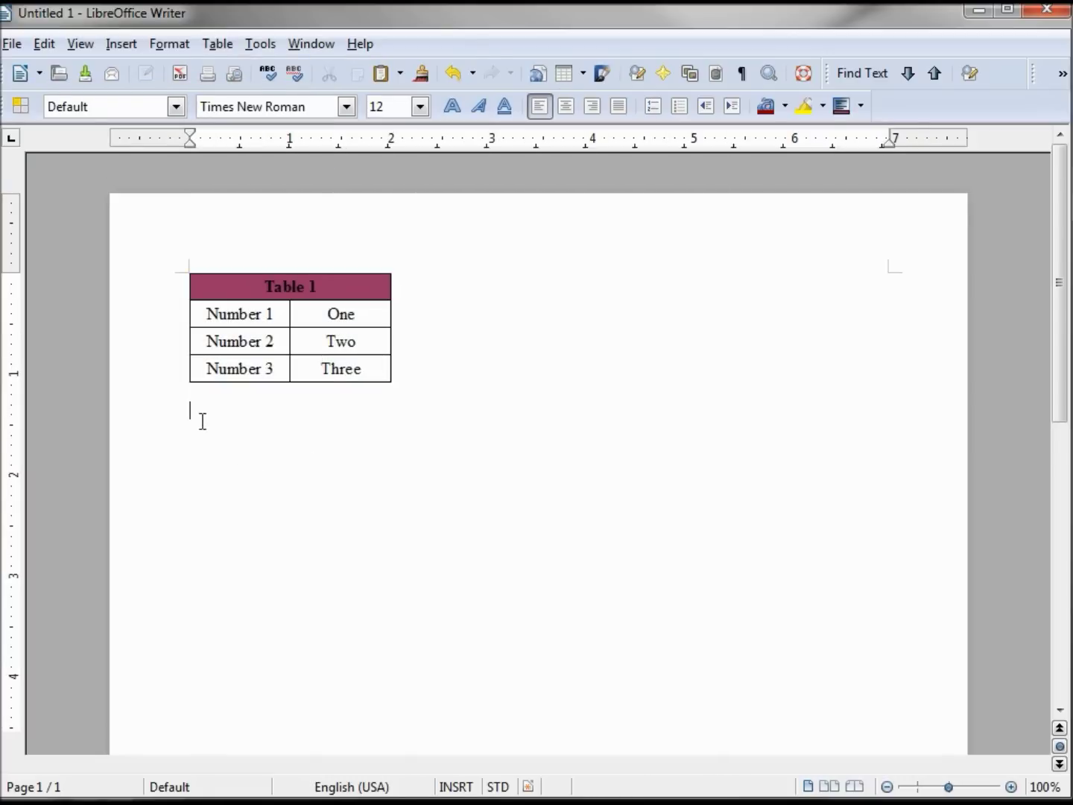
pyautogui.hotkey('ctrl', 'v')
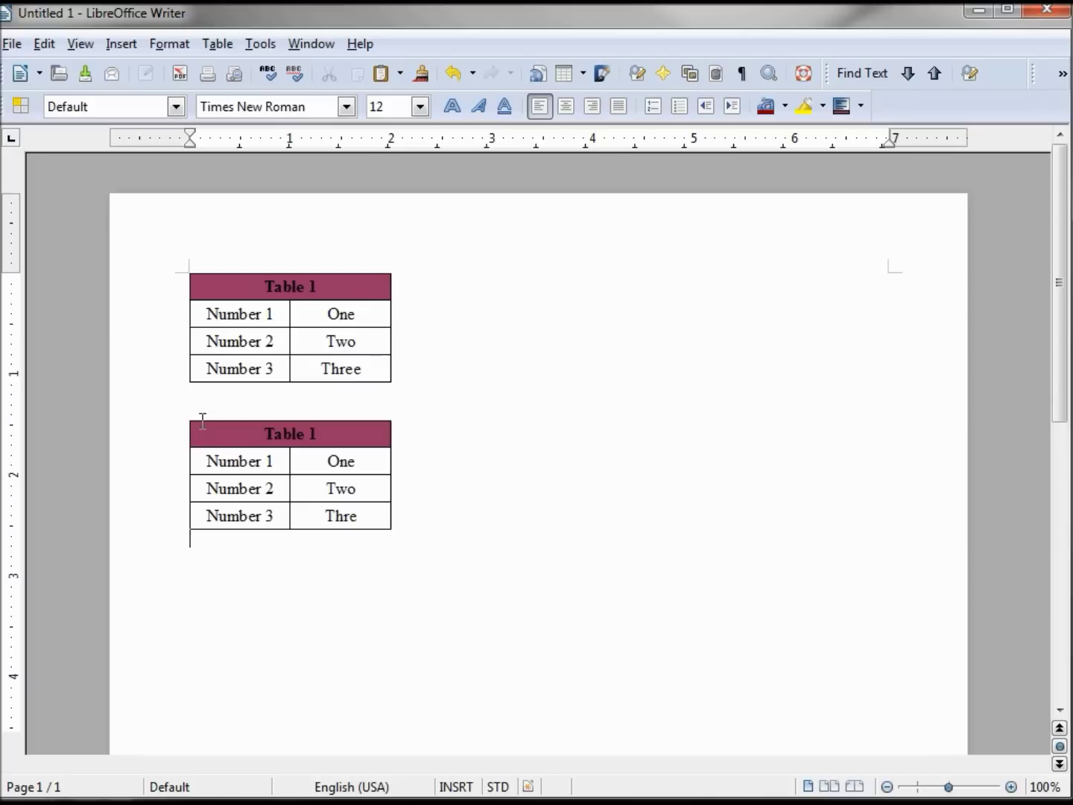
pyautogui.click(311, 442)
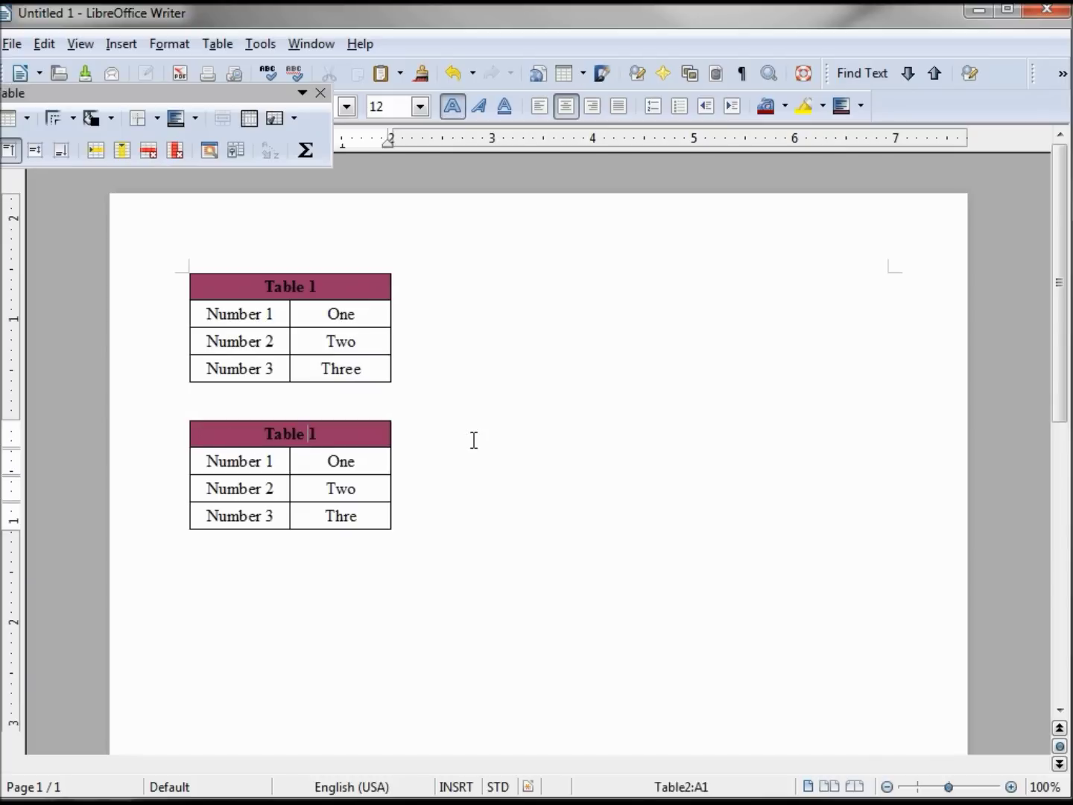
pyautogui.write('2')
pyautogui.press('Delete')
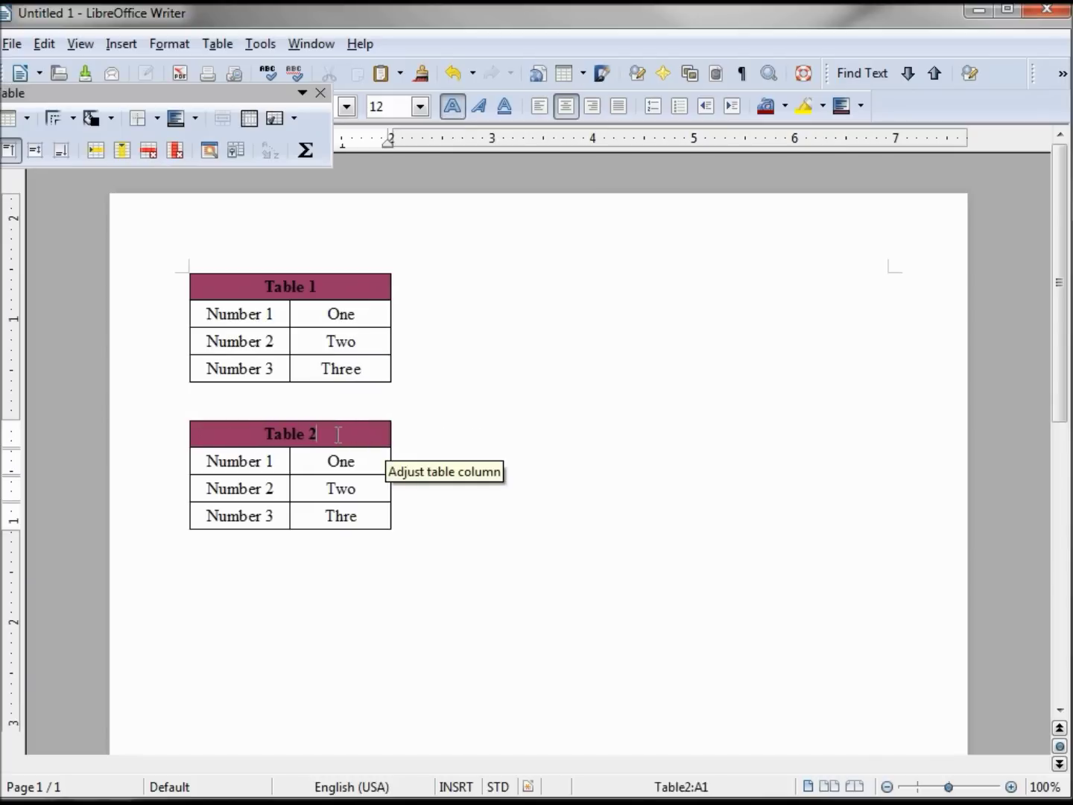
# Set Table 2's header row background to Turquoise 1
pyautogui.click(232, 152)
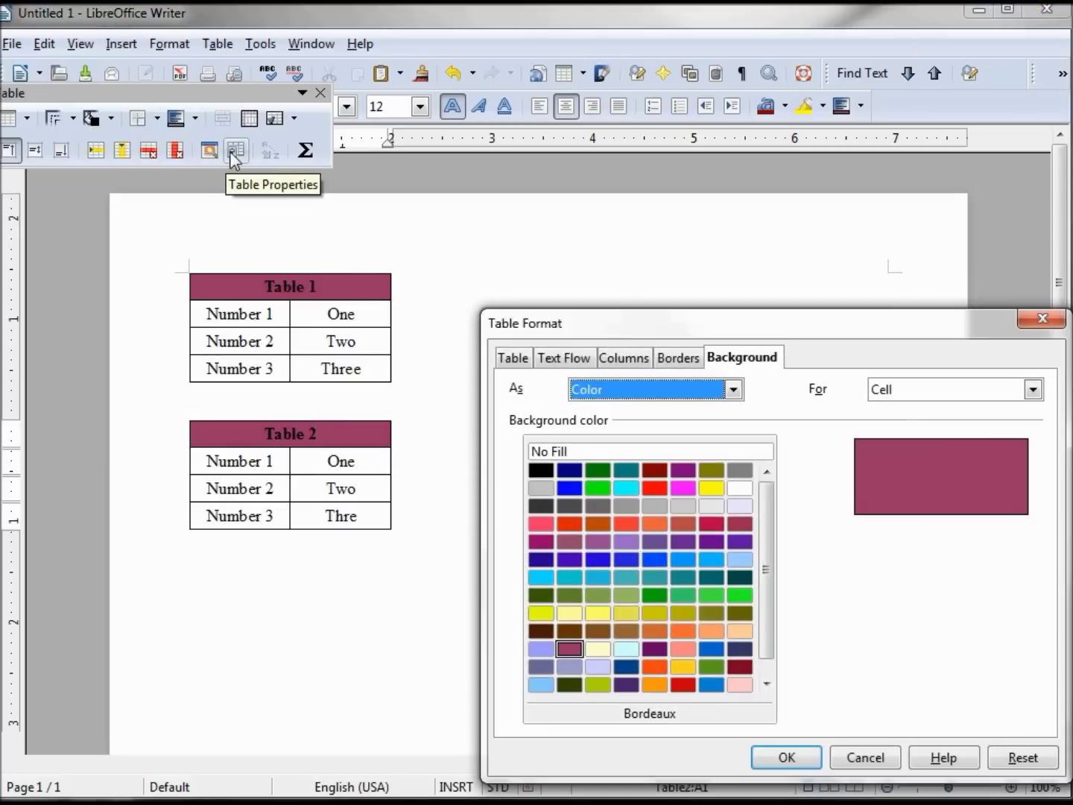
pyautogui.click(540, 578)
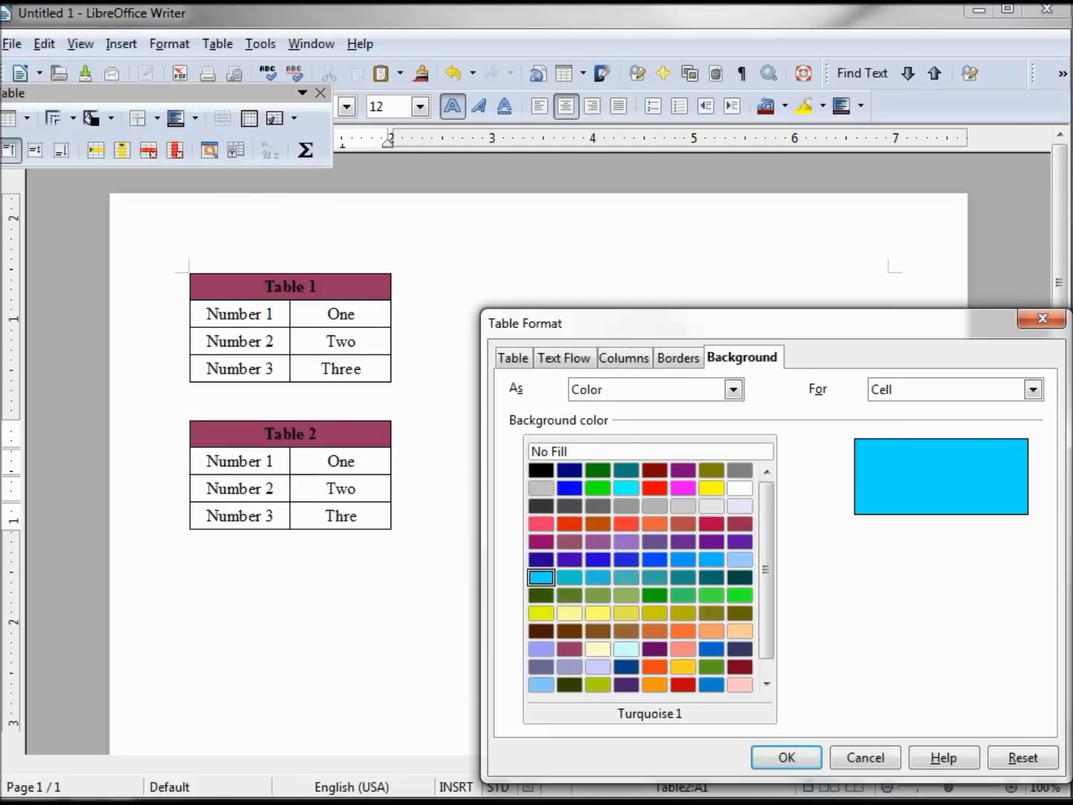
pyautogui.click(786, 758)
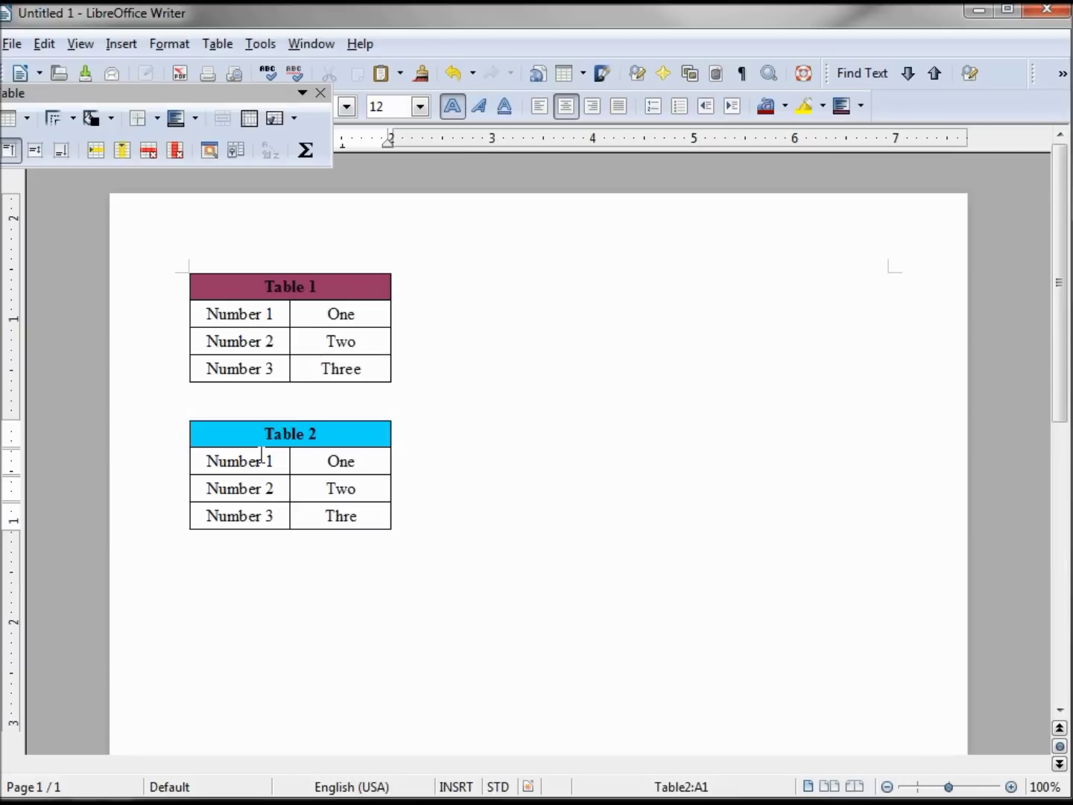
# Replace 'Number' with 'Letter' in Table 2's three body rows
pyautogui.moveTo(262, 457); pyautogui.dragTo(208, 457)
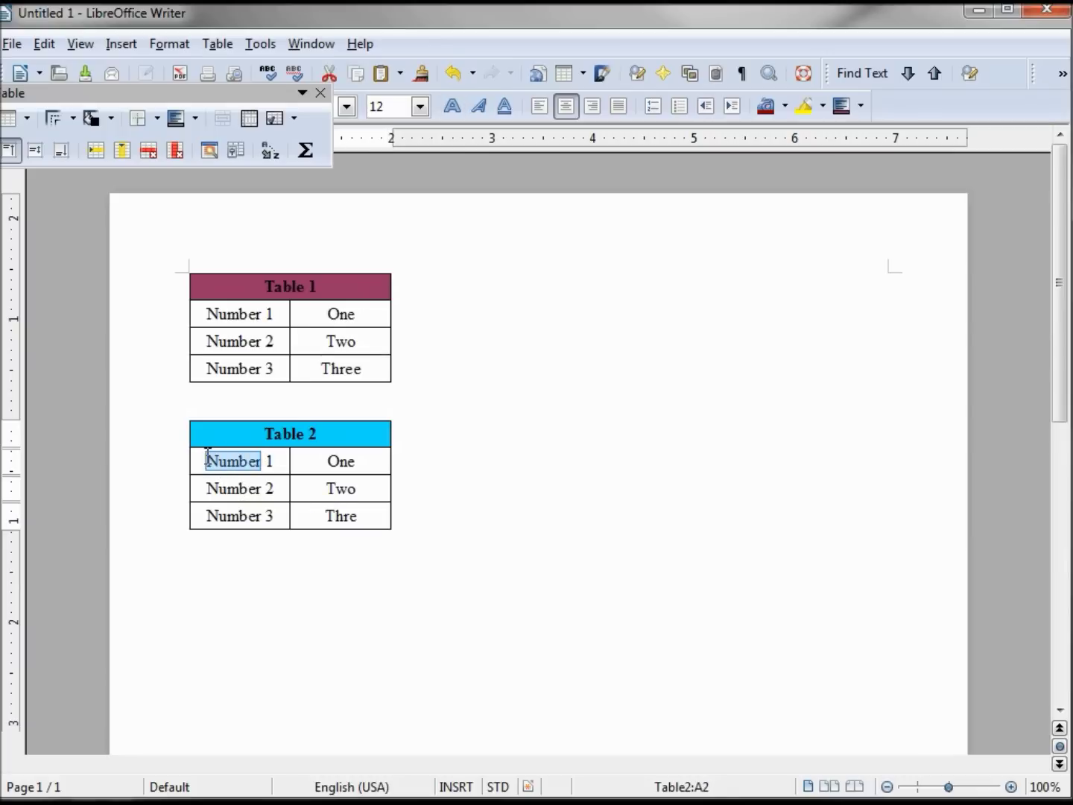
pyautogui.write('Let')
pyautogui.write('ter')
pyautogui.hotkey('shift', 'Left')
pyautogui.hotkey('shift', 'Left')
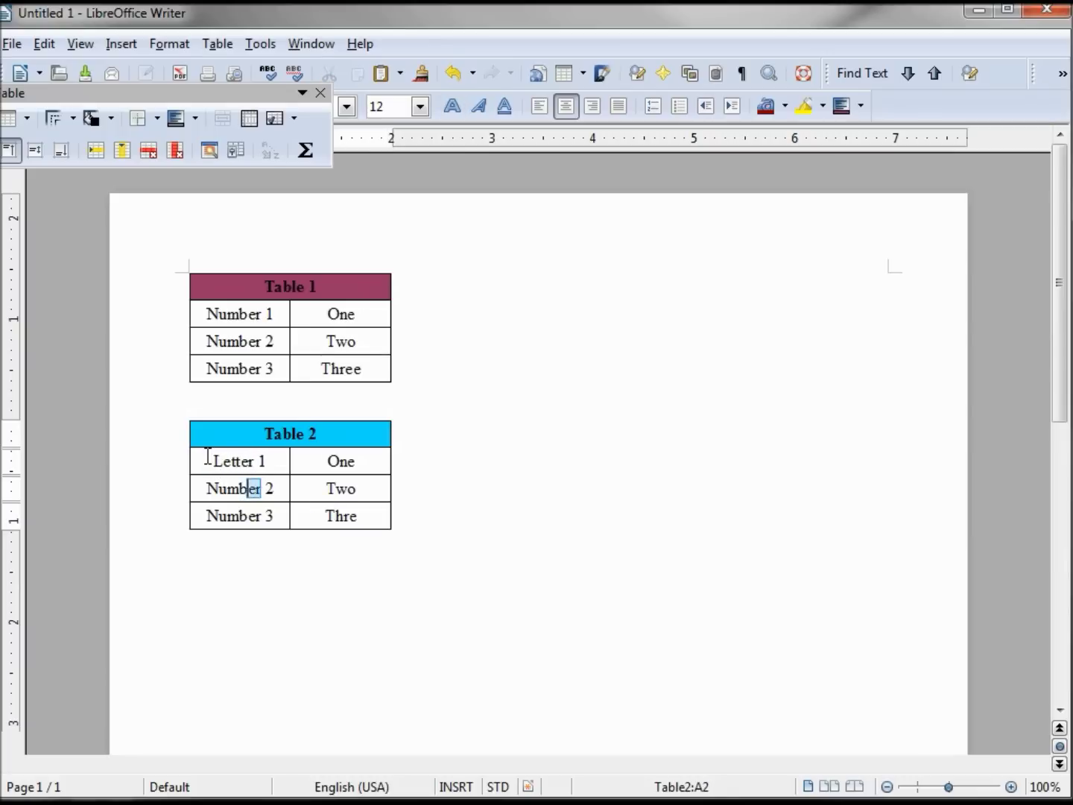
pyautogui.hotkey('shift', 'Left')
pyautogui.hotkey('shift', 'Left')
pyautogui.hotkey('shift', 'Left')
pyautogui.hotkey('shift', 'Left')
pyautogui.write('Le')
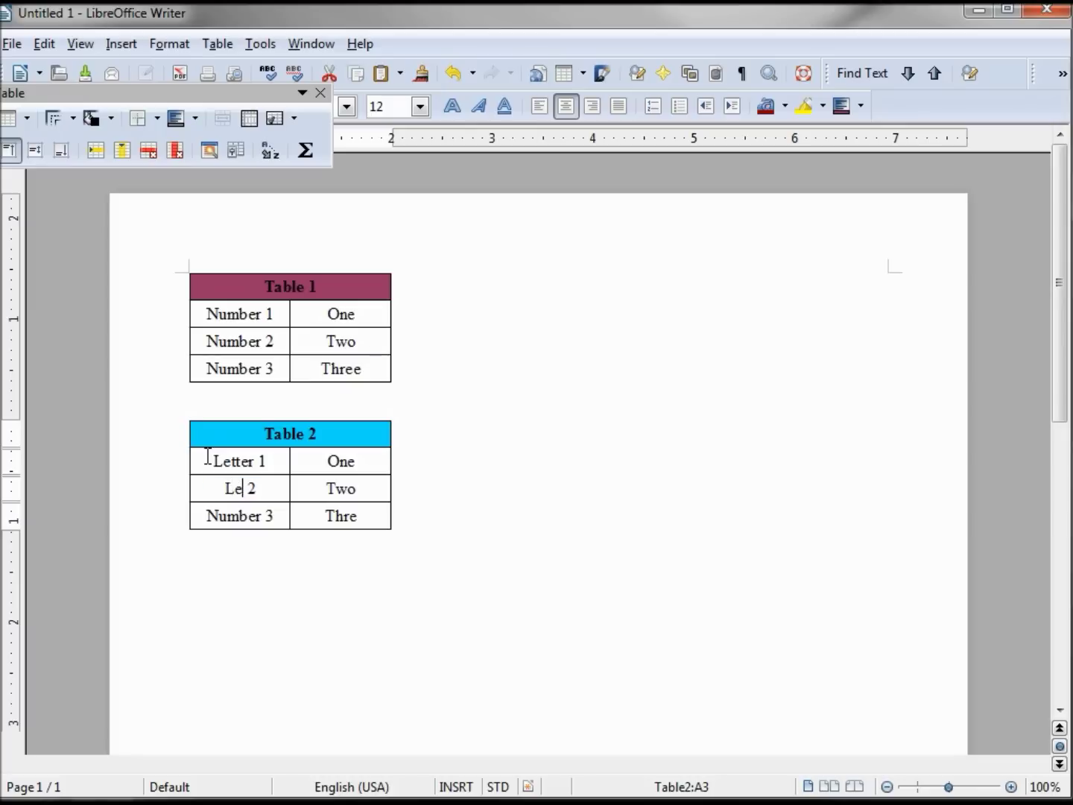
pyautogui.write('tter')
pyautogui.hotkey('shift', 'Left')
pyautogui.hotkey('shift', 'Left')
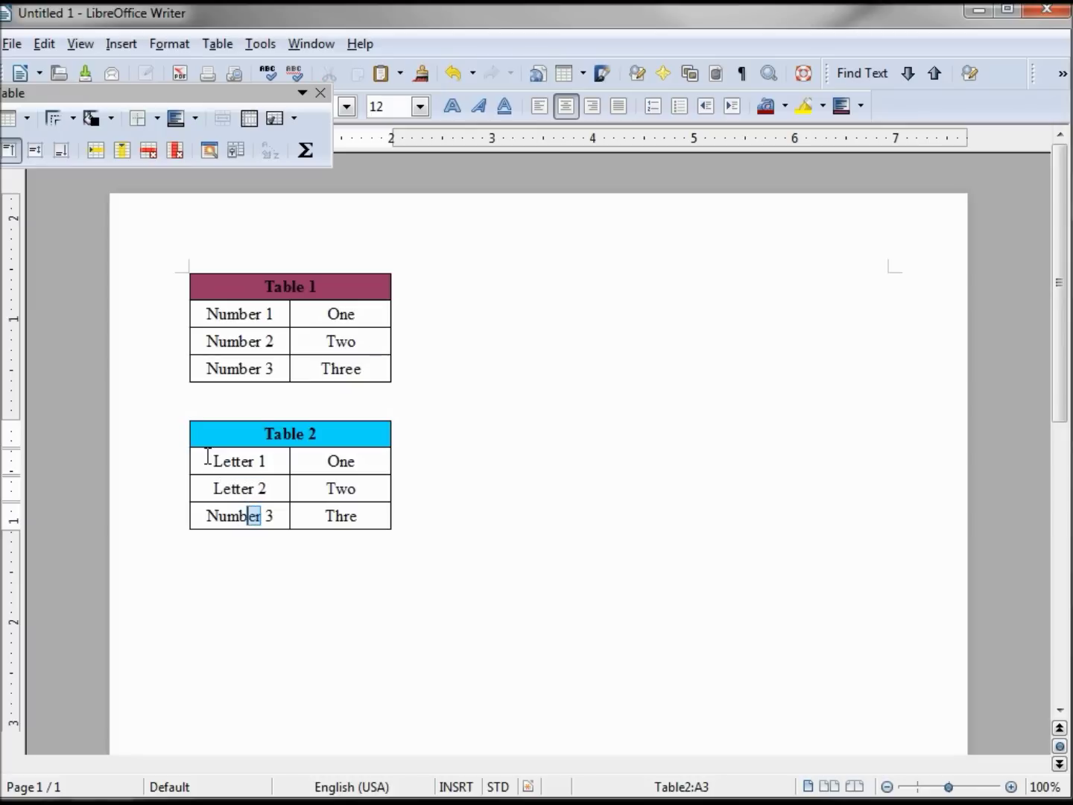
pyautogui.hotkey('shift', 'Left')
pyautogui.hotkey('shift', 'Left')
pyautogui.hotkey('shift', 'Left')
pyautogui.hotkey('shift', 'Left')
pyautogui.write('Letter')
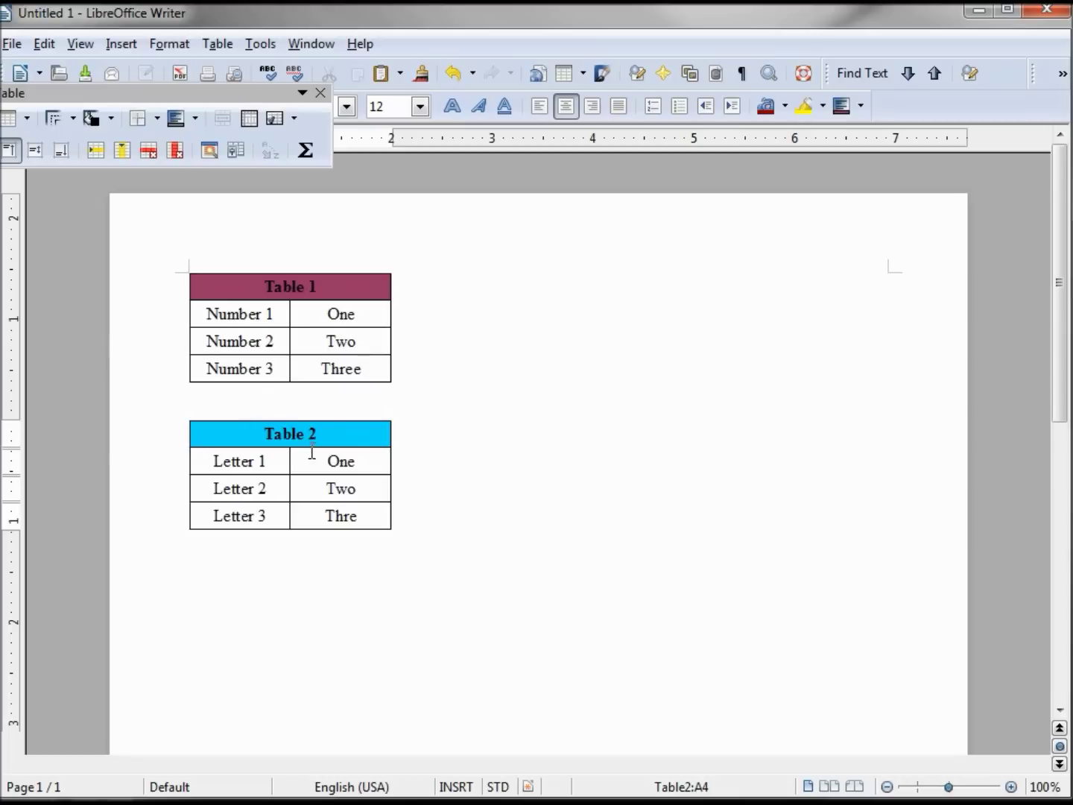
# Replace One, Two and Three in Table 2 with A, B and C
pyautogui.moveTo(326, 461); pyautogui.dragTo(359, 462)
pyautogui.write('A')
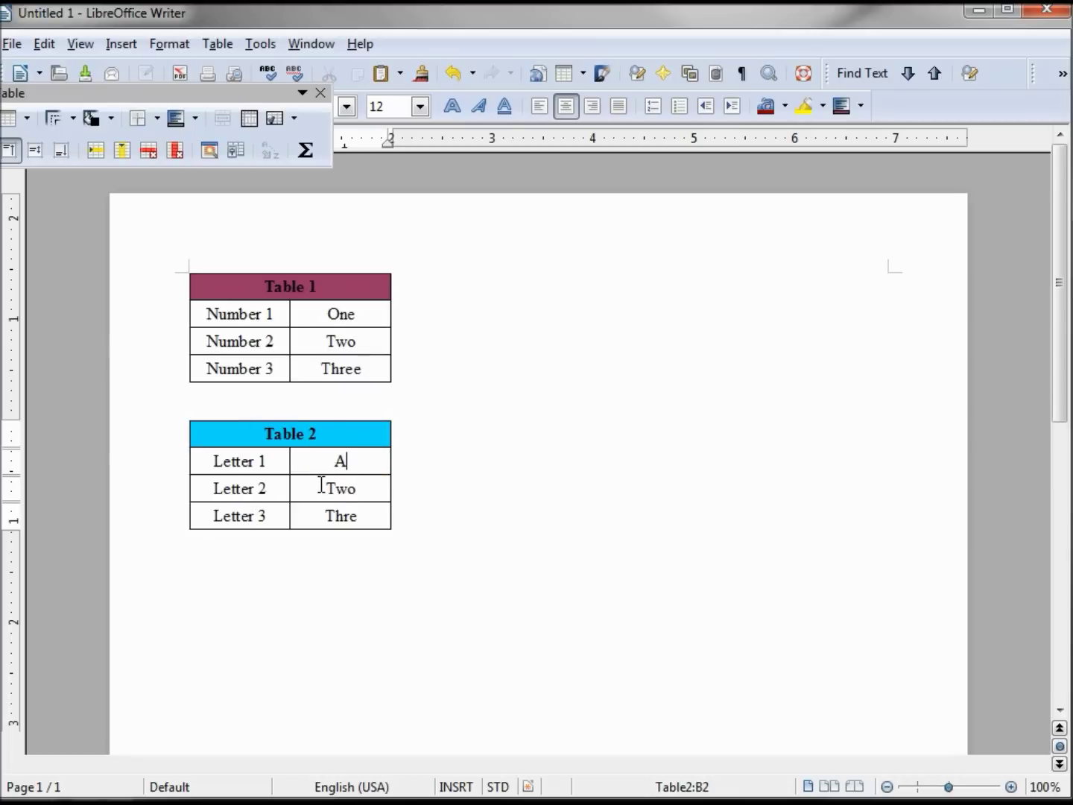
pyautogui.moveTo(326, 487); pyautogui.dragTo(363, 485)
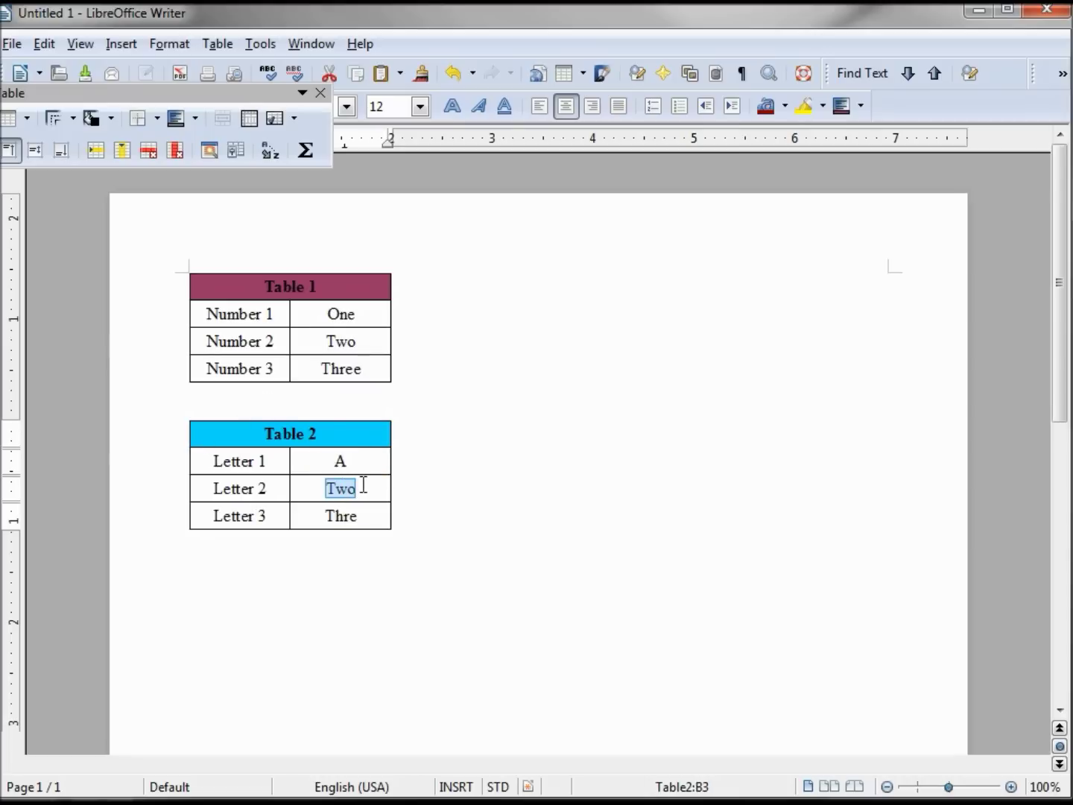
pyautogui.write('B')
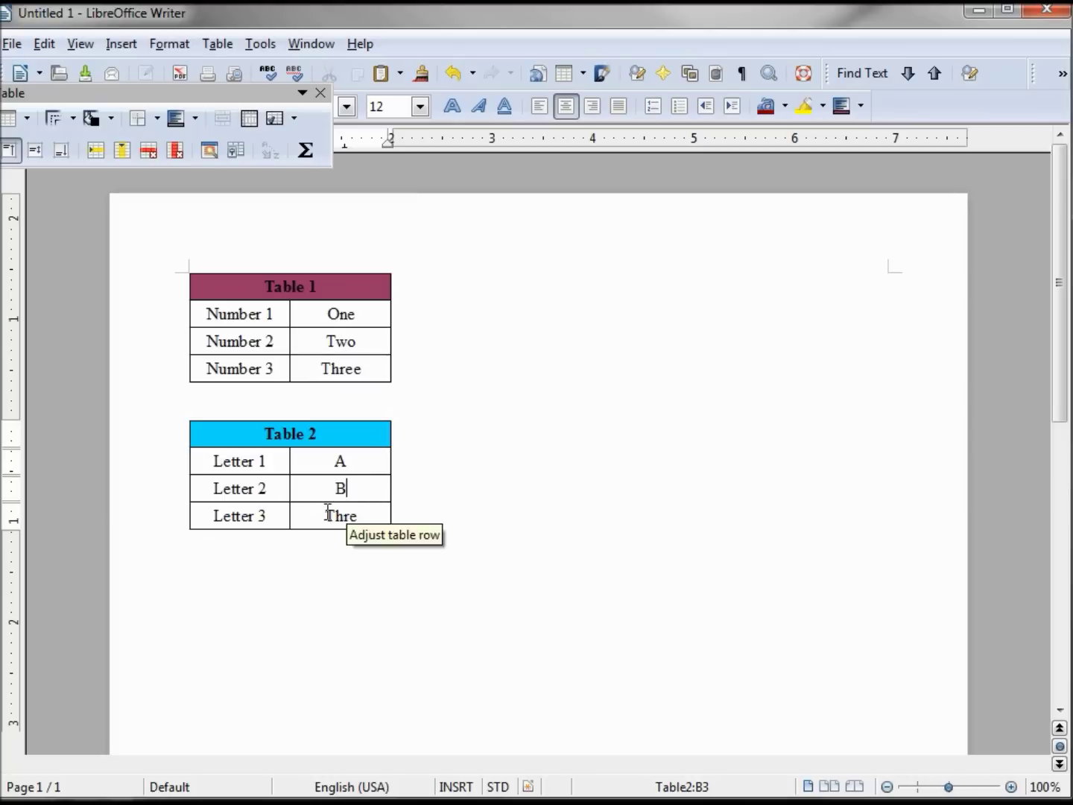
pyautogui.moveTo(325, 515); pyautogui.dragTo(359, 513)
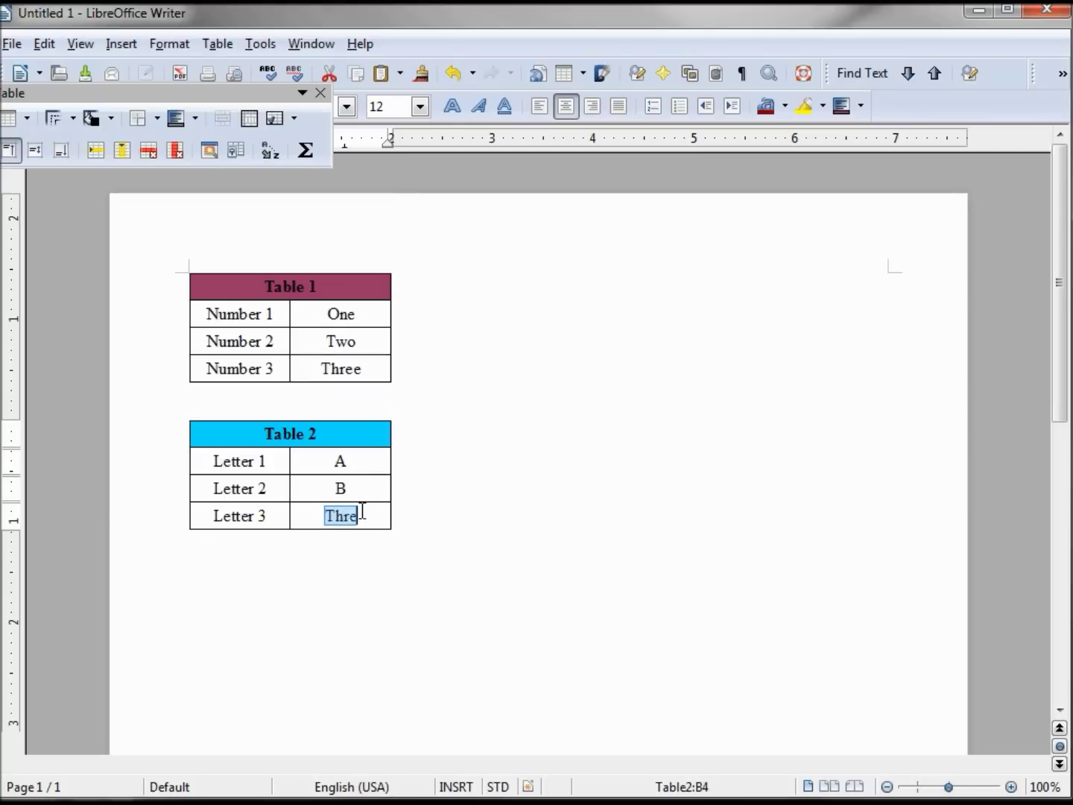
pyautogui.write('C')
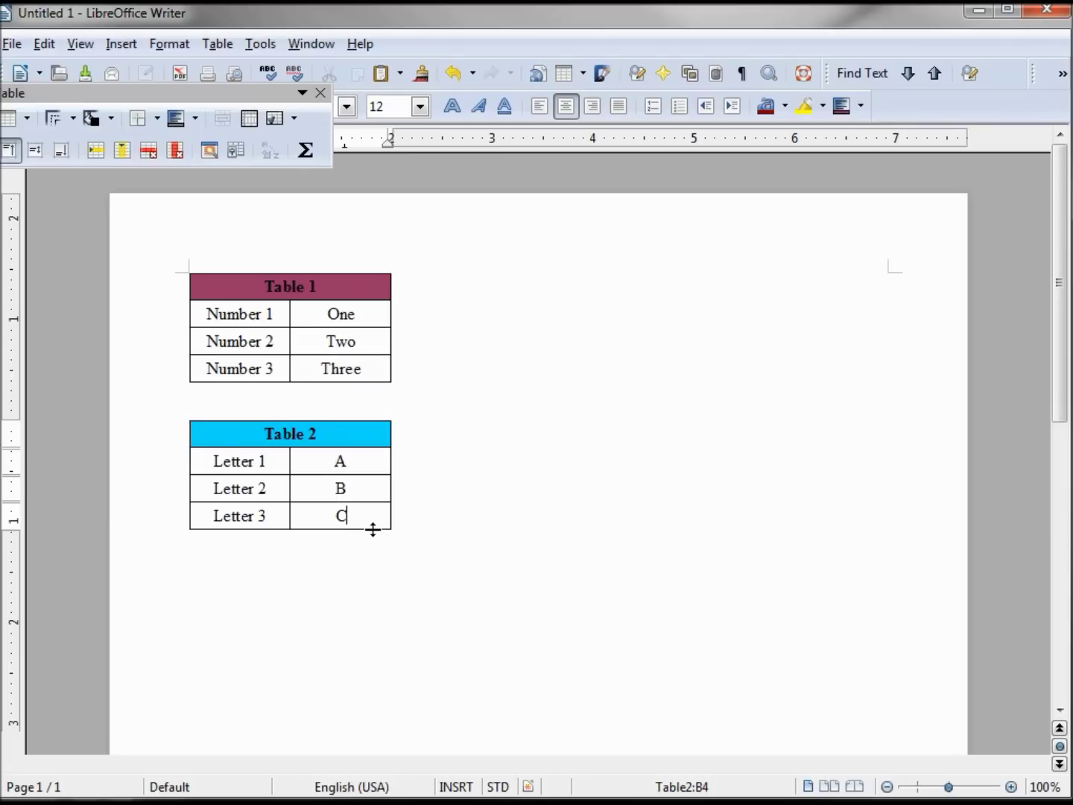
pyautogui.click(207, 577)
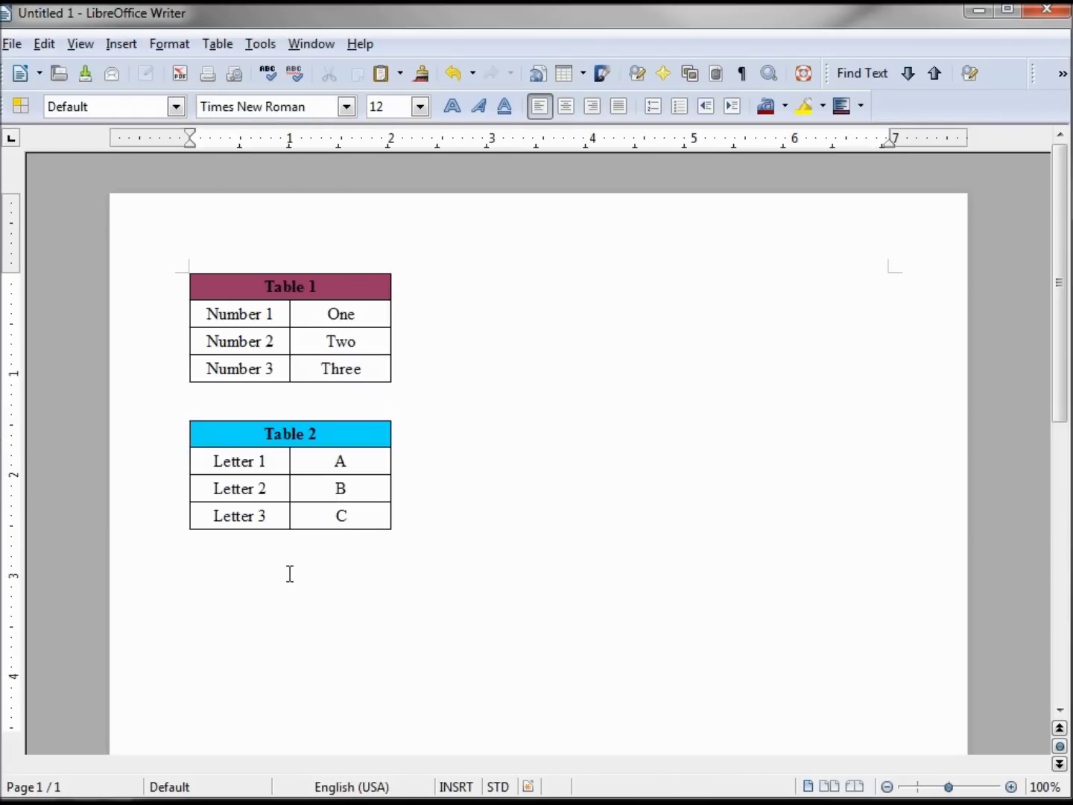
# Insert a 3-column, 1-row table below Table 2 and paste Table 1 into its first cell
pyautogui.click(582, 73)
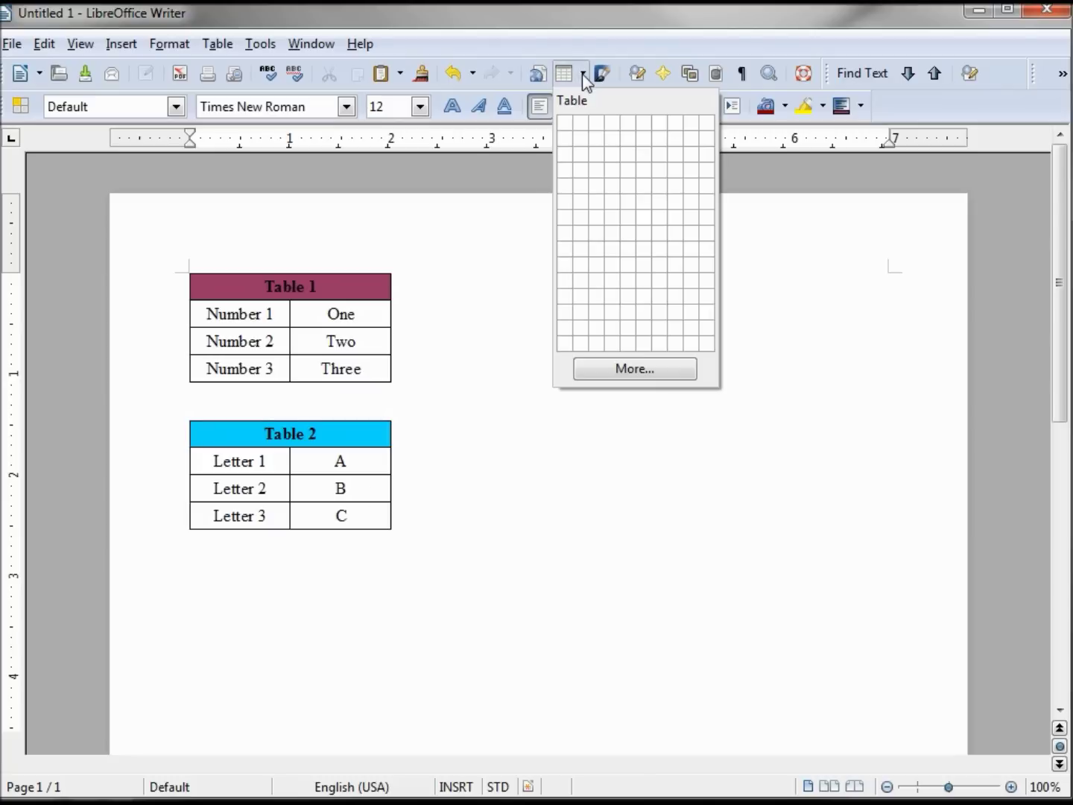
pyautogui.click(597, 126)
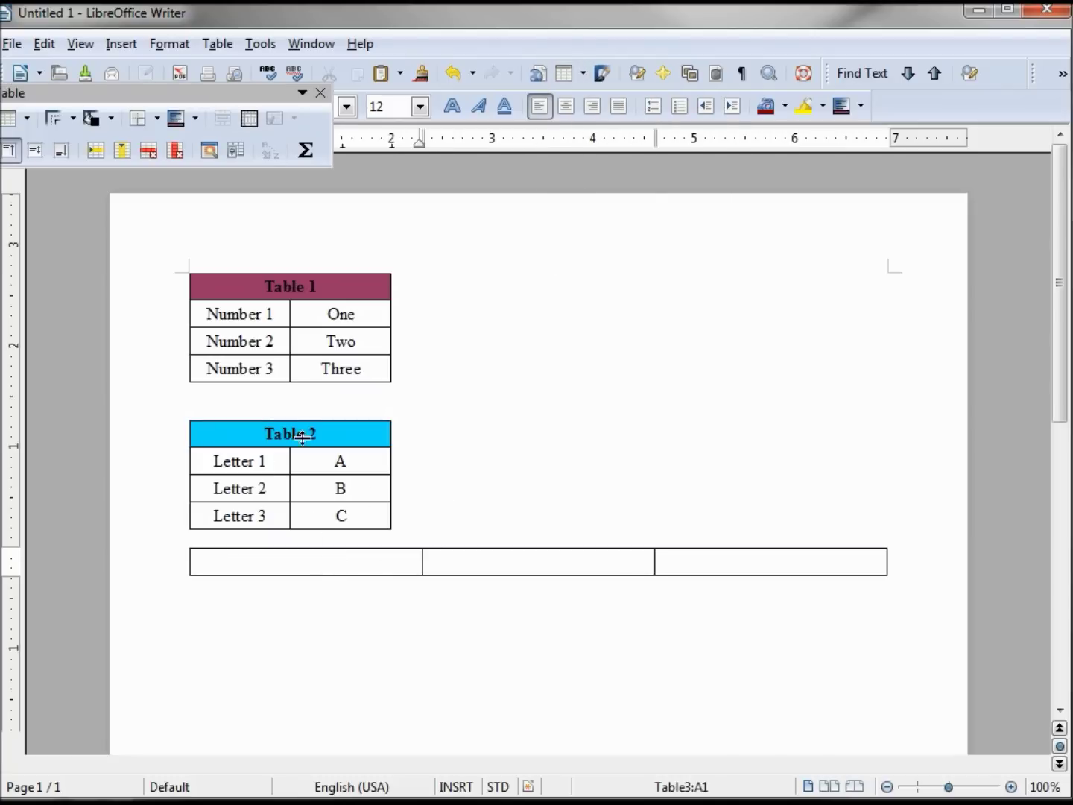
pyautogui.click(328, 314)
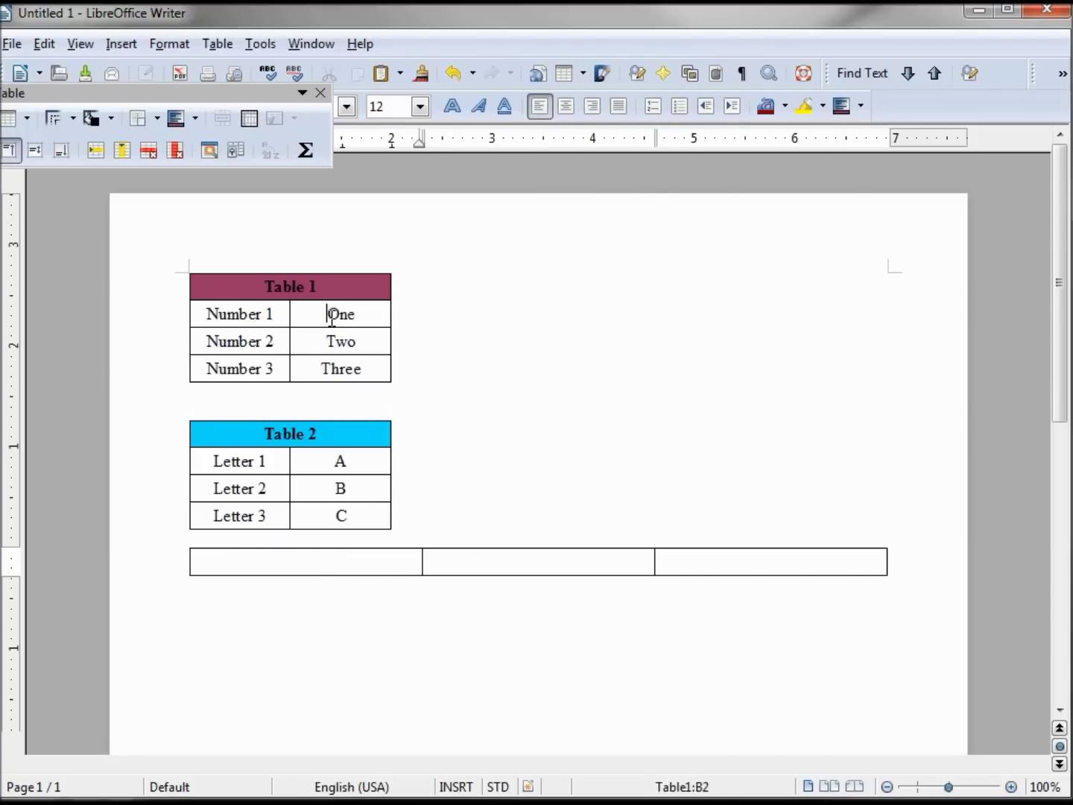
pyautogui.click(216, 47)
pyautogui.moveTo(255, 112)
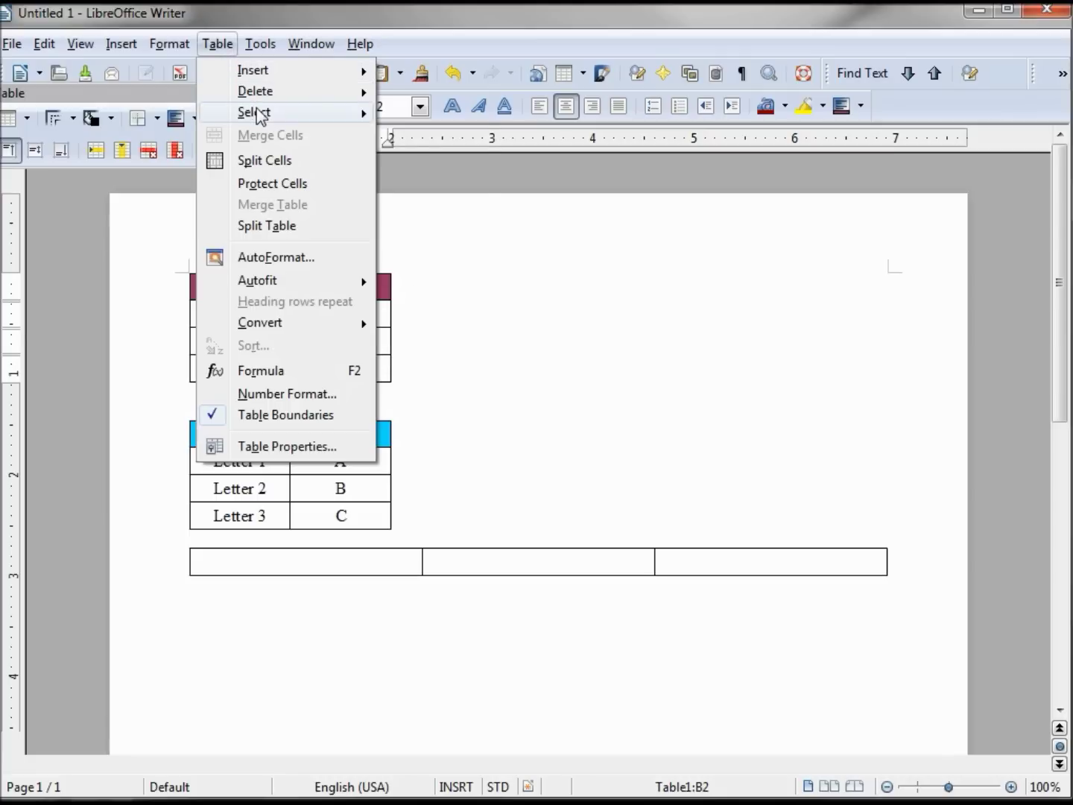
pyautogui.click(456, 124)
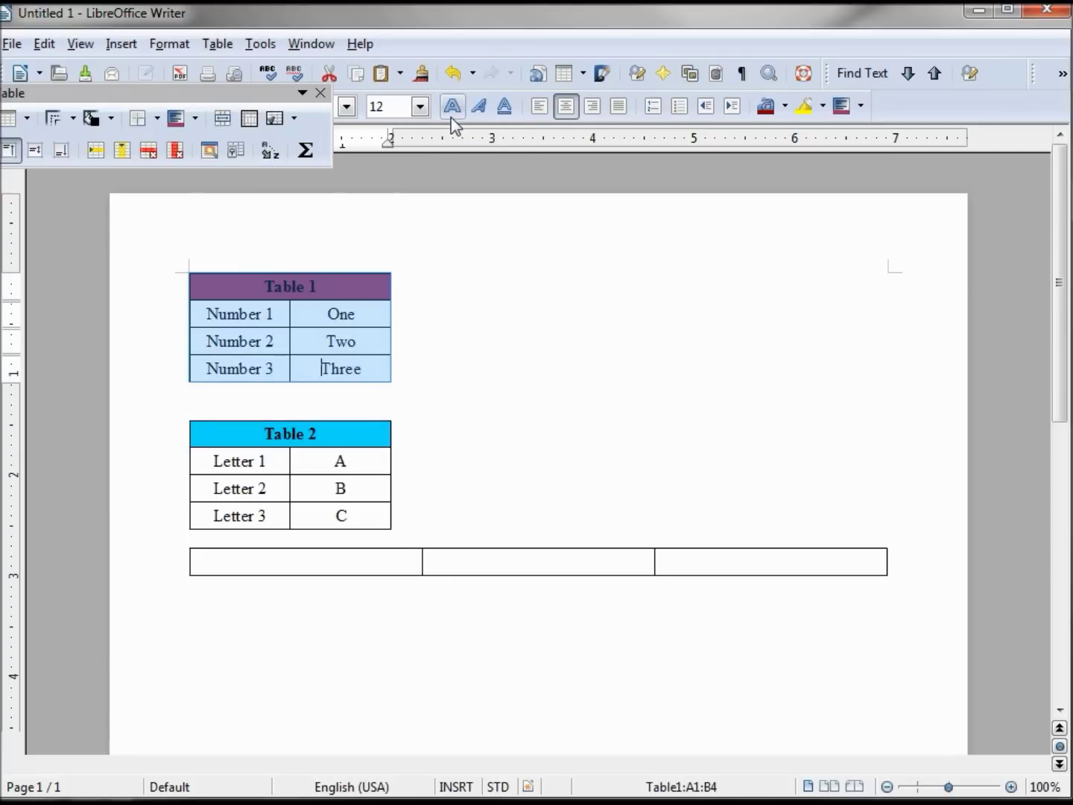
pyautogui.click(238, 568)
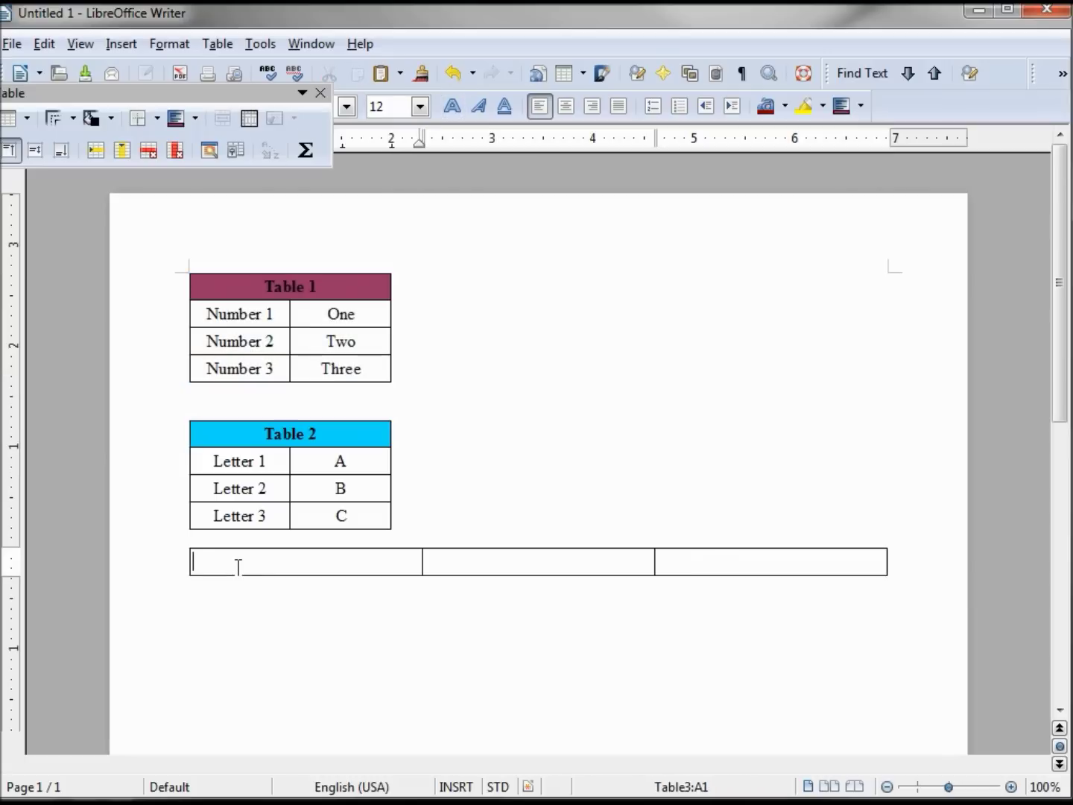
pyautogui.write('Table 1 Number 1\tOne Number 2\tTwo Number 3\tThree')
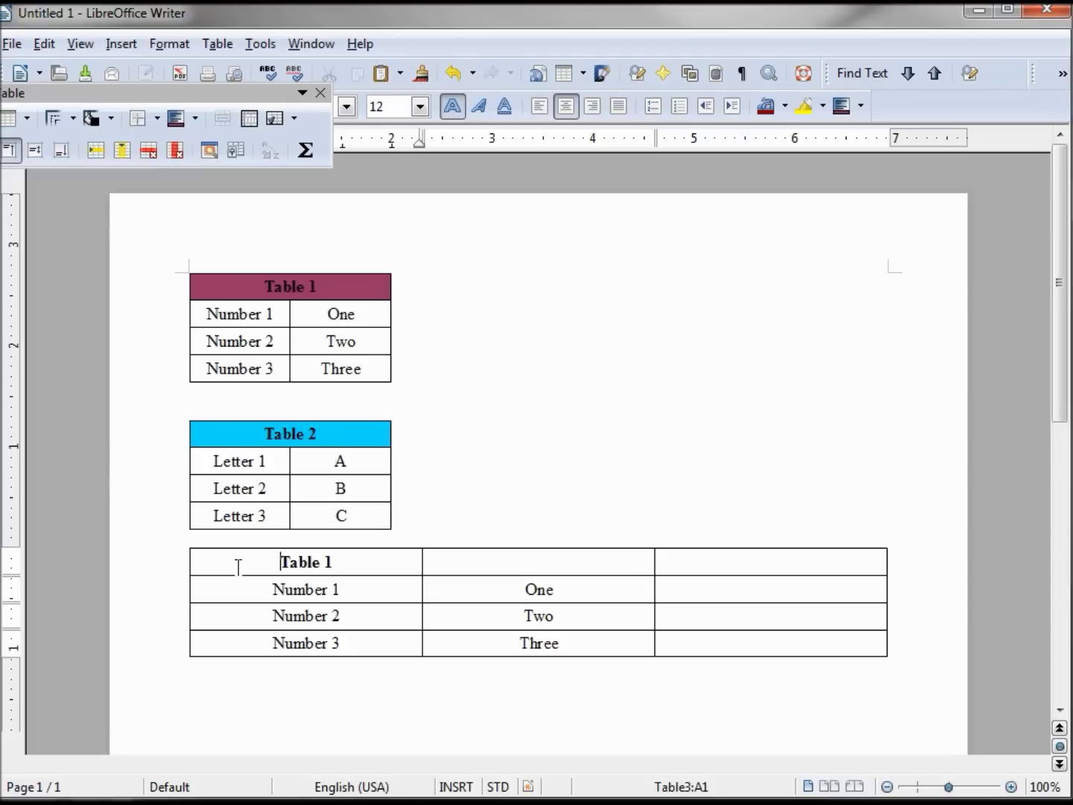
# Undo the paste and paste Table 1's contents into a new nested 2x4 table
pyautogui.click(452, 73)
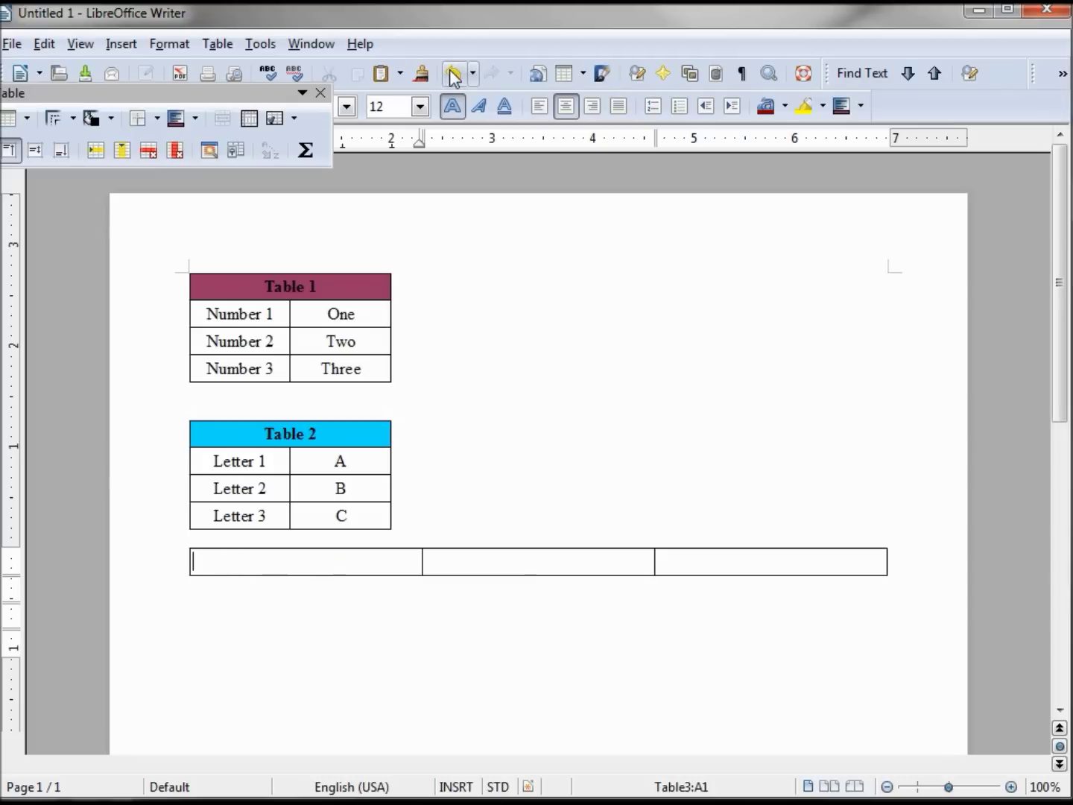
pyautogui.click(454, 73)
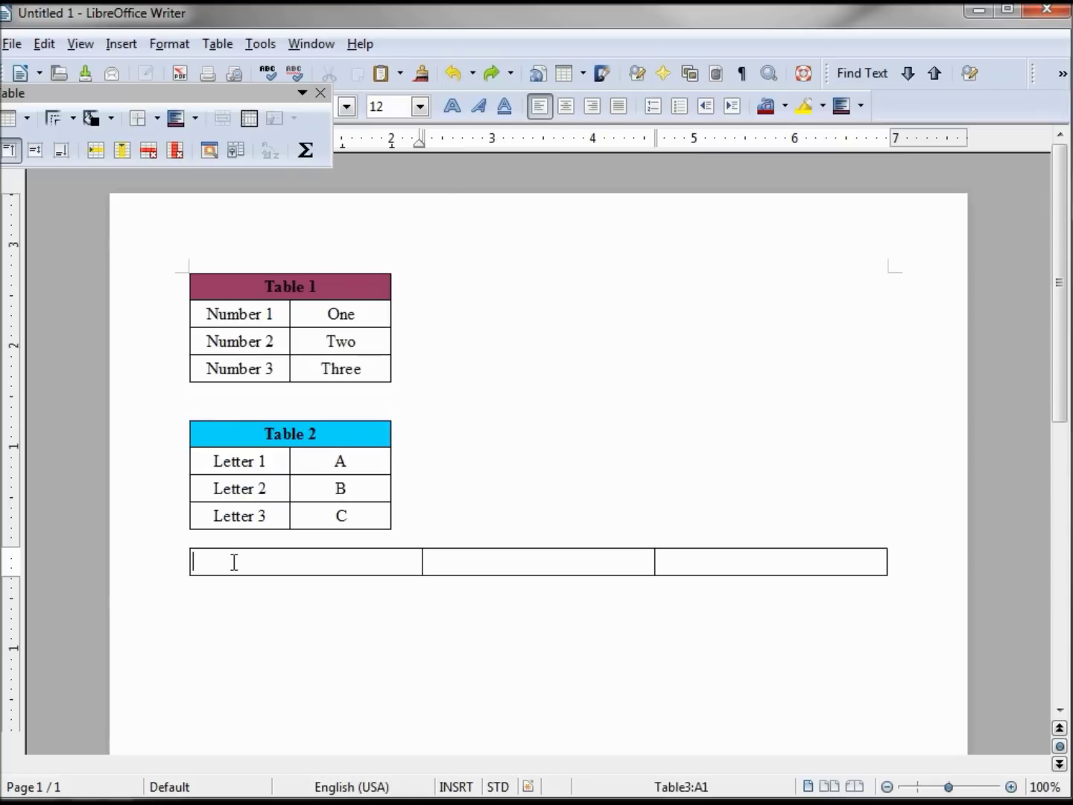
pyautogui.click(584, 73)
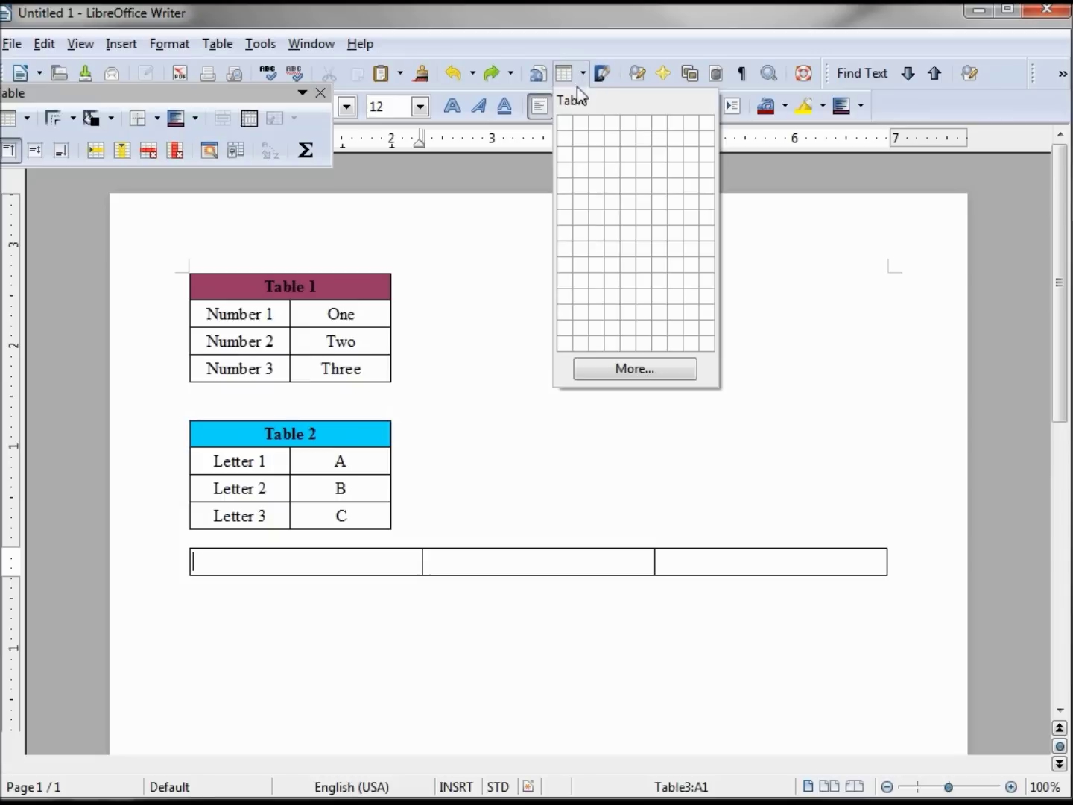
pyautogui.click(580, 176)
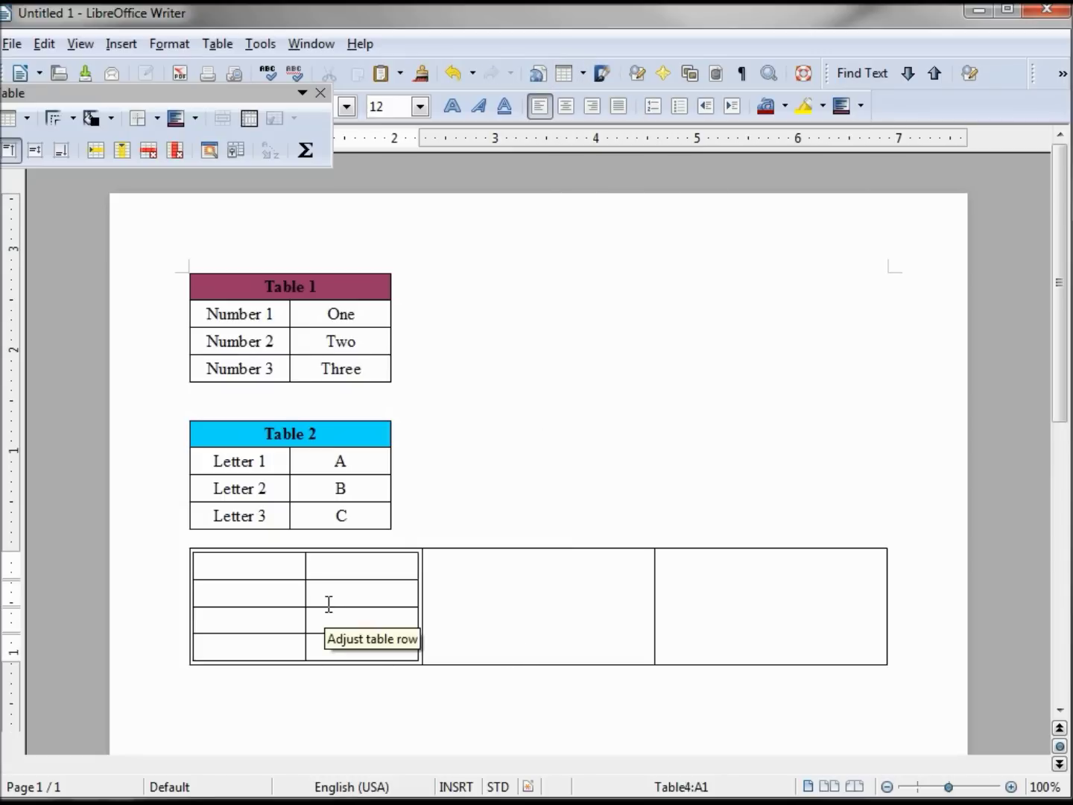
pyautogui.write('Table 1 Number 1\tOne Number 2\tTwo Number 3\tThree')
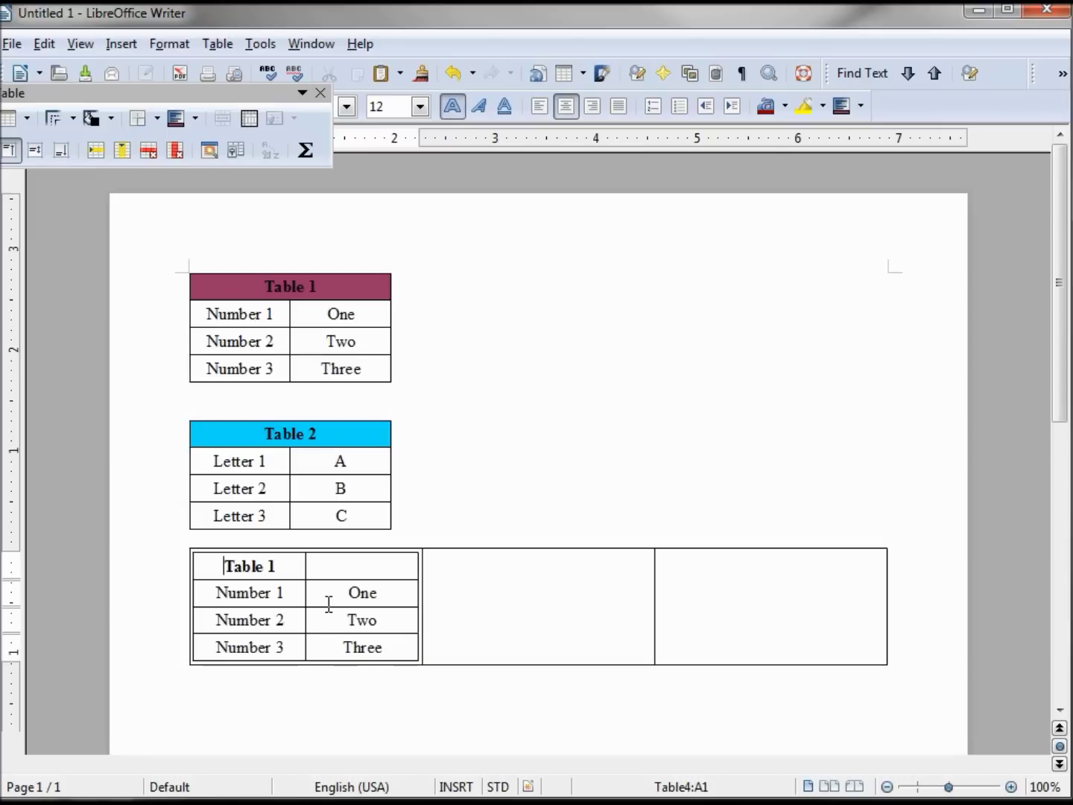
# Merge the nested table's two header cells into one
pyautogui.keyDown('shift'); pyautogui.click(340, 567); pyautogui.keyUp('shift')
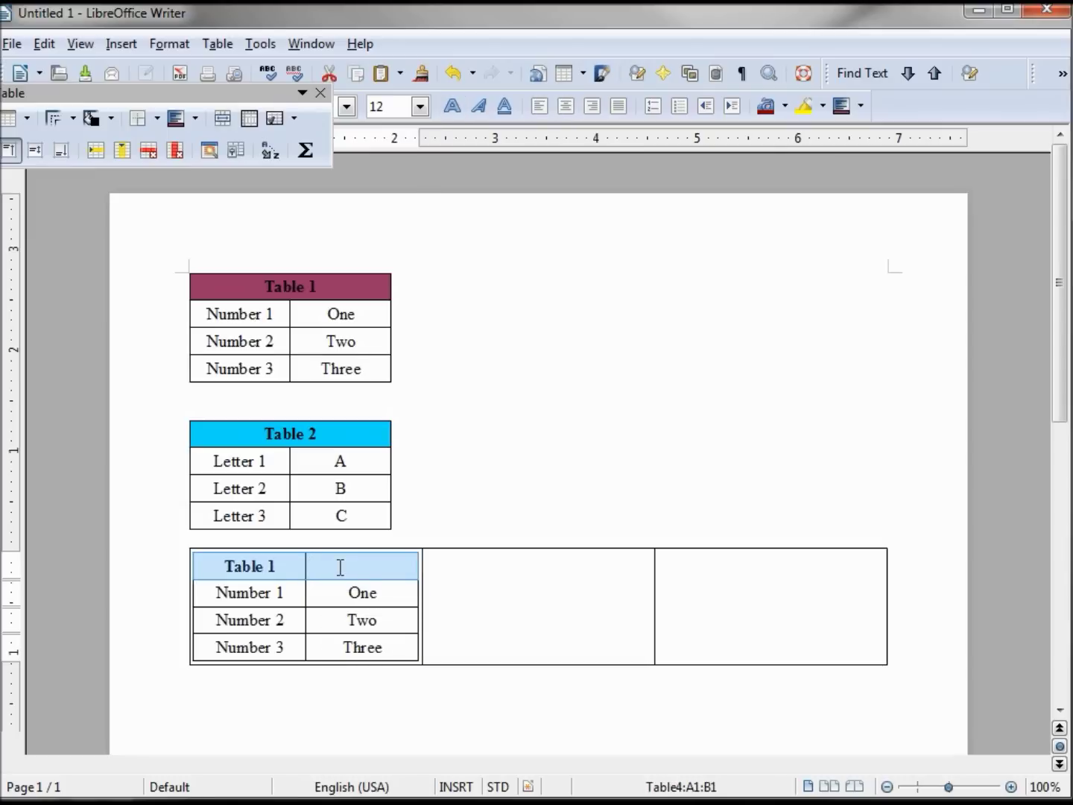
pyautogui.rightClick(340, 568)
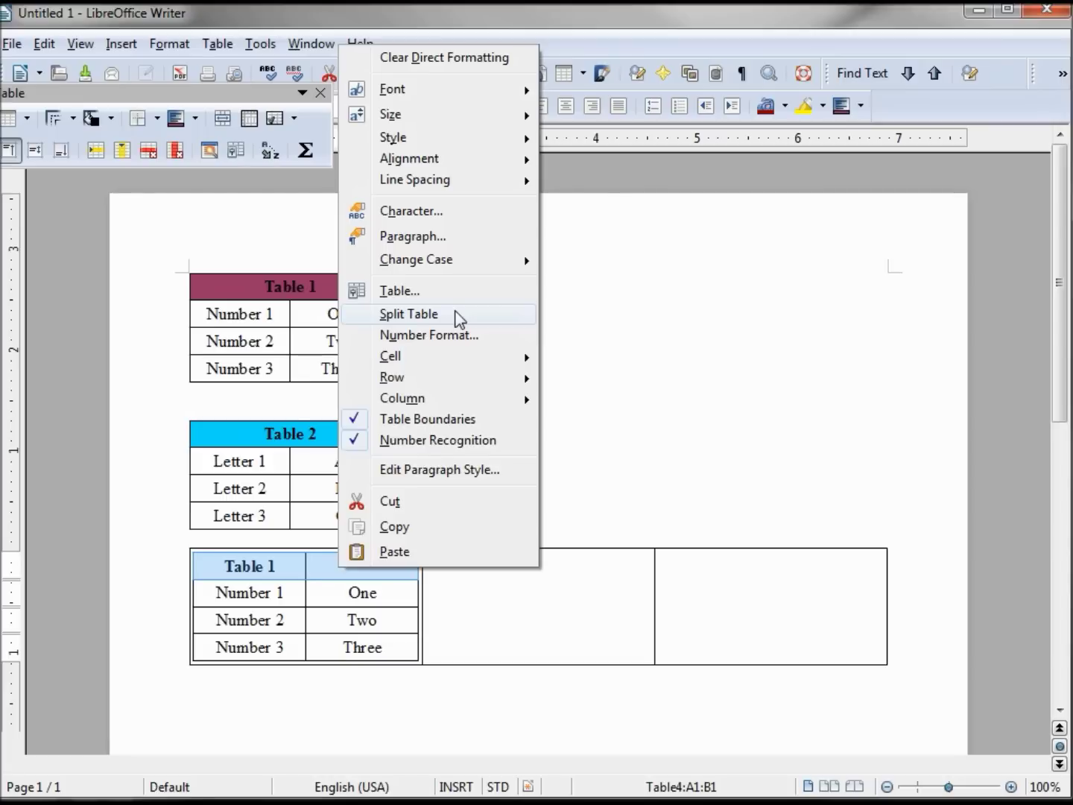
pyautogui.moveTo(436, 356)
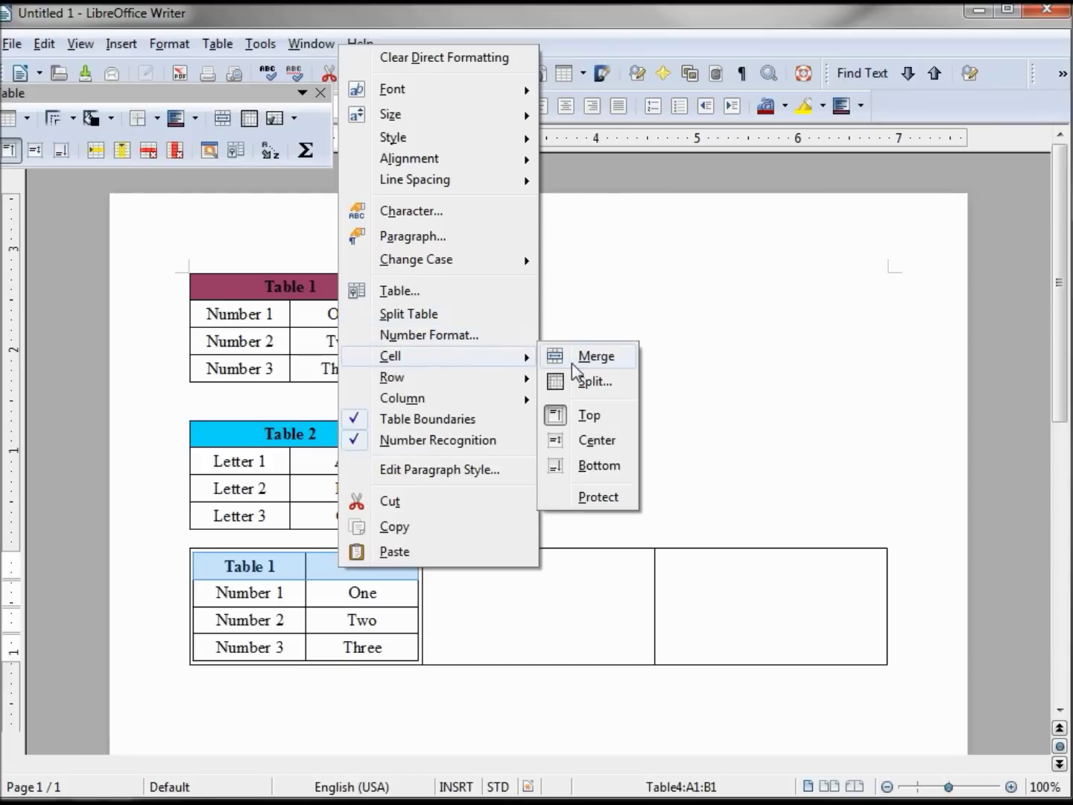
pyautogui.click(579, 359)
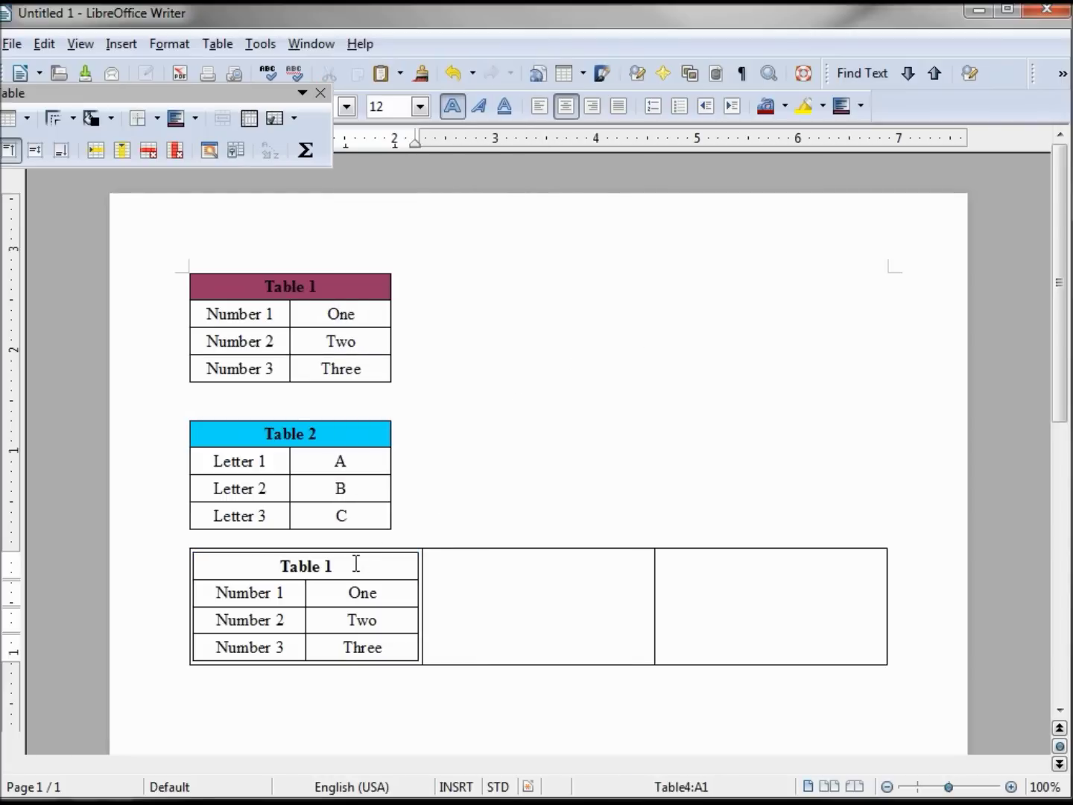
# Give the nested table's header row a Bordeaux background
pyautogui.click(235, 150)
pyautogui.click(578, 663)
pyautogui.click(800, 753)
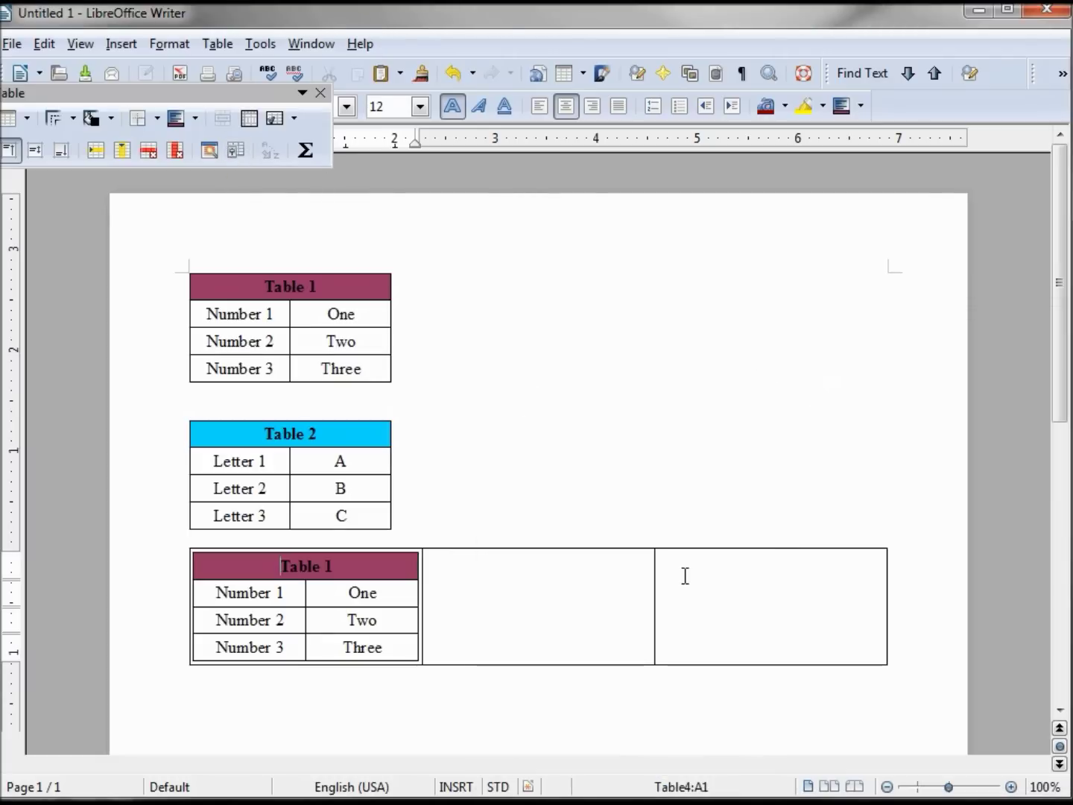
pyautogui.click(686, 575)
# Insert a 2-column, 4-row table in the bottom table's right cell and merge its top row
pyautogui.click(583, 72)
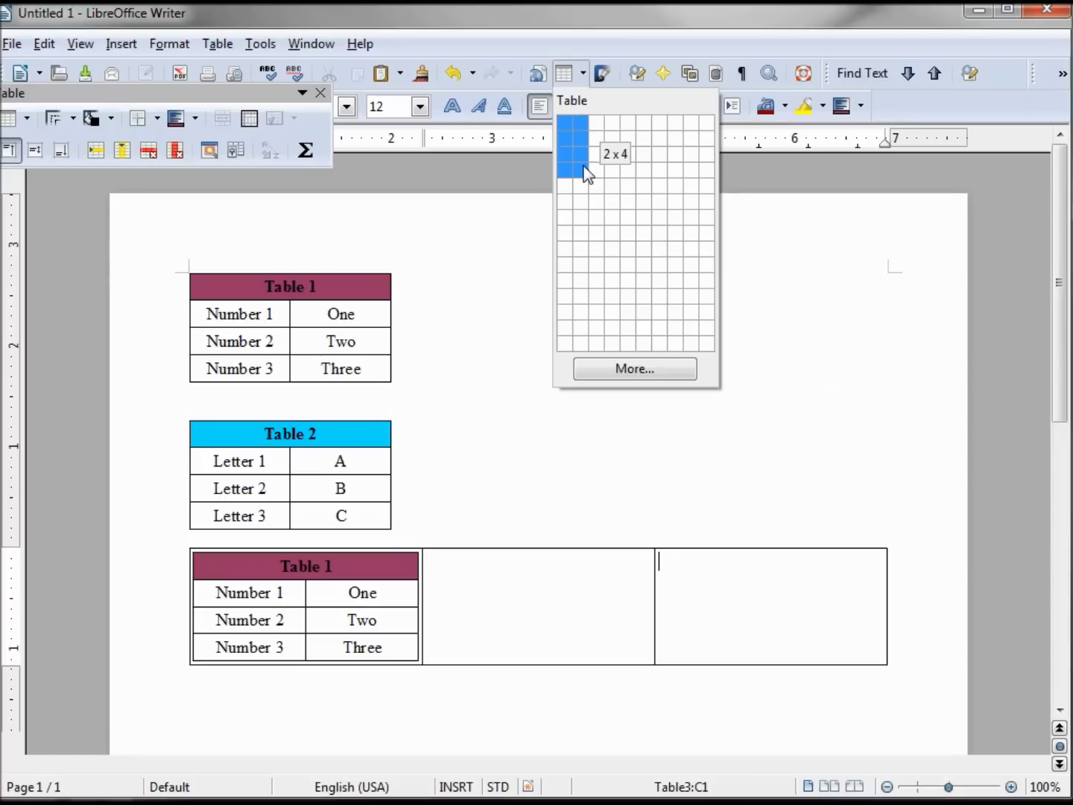
pyautogui.click(586, 174)
pyautogui.moveTo(743, 563); pyautogui.dragTo(825, 571)
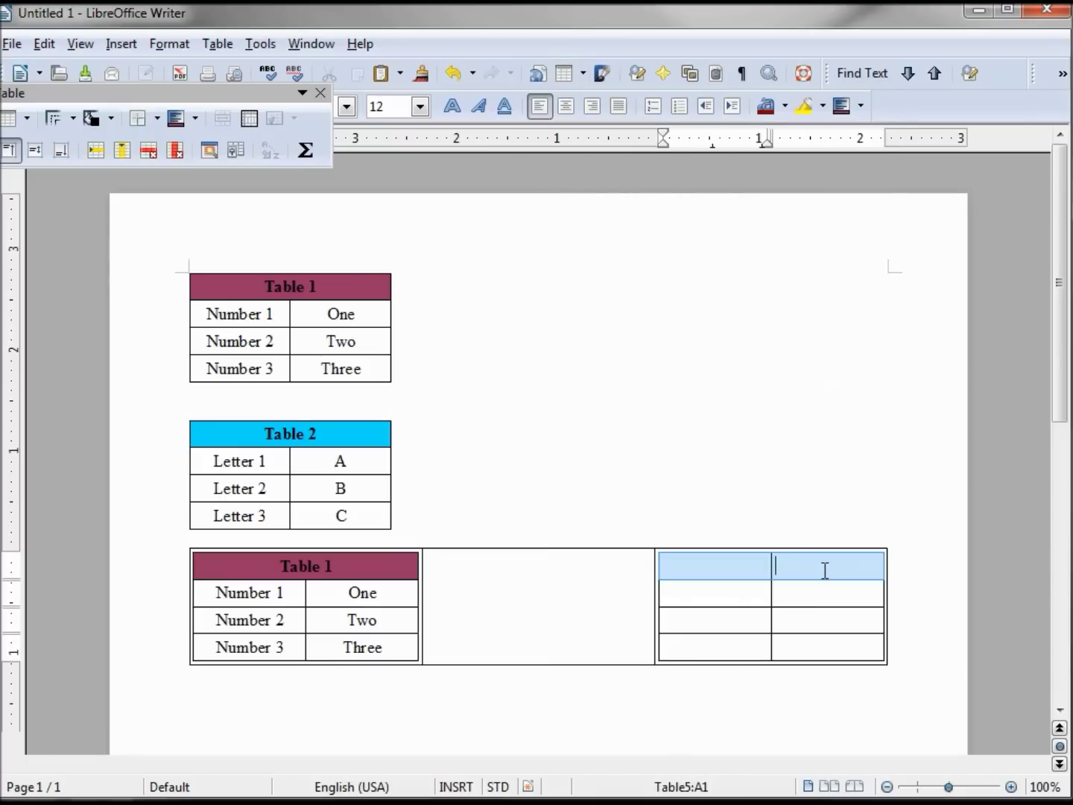
pyautogui.rightClick(825, 570)
pyautogui.moveTo(876, 356)
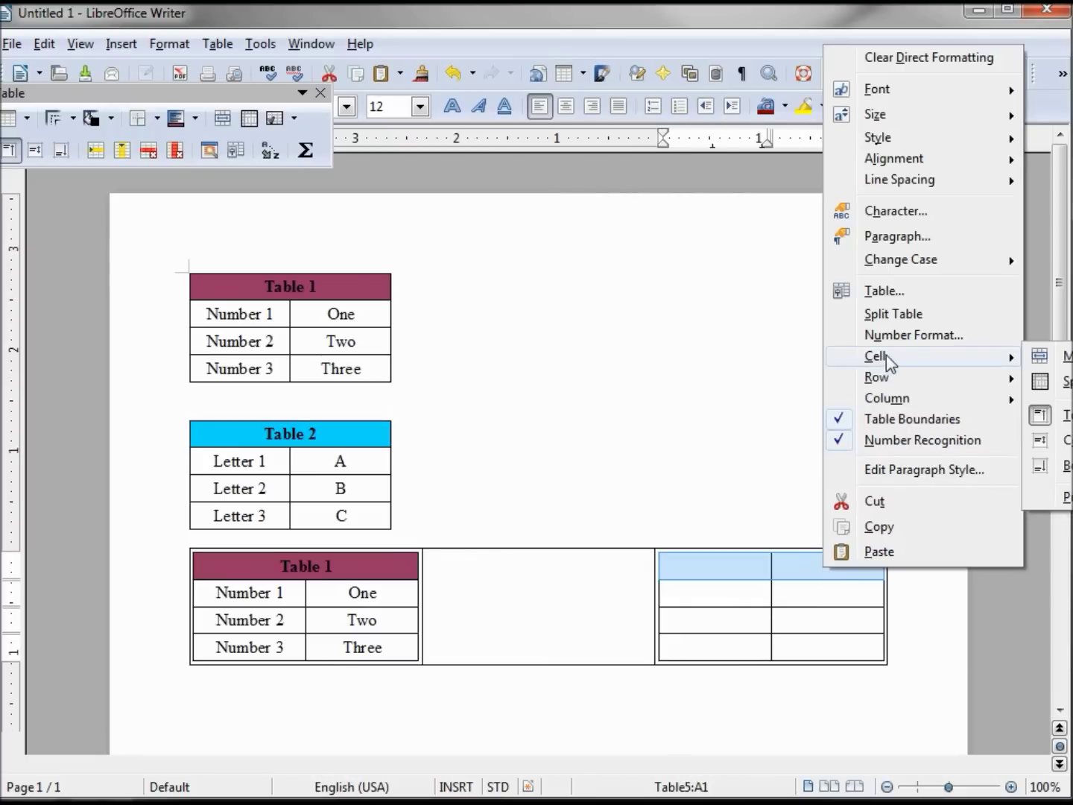
pyautogui.click(1044, 357)
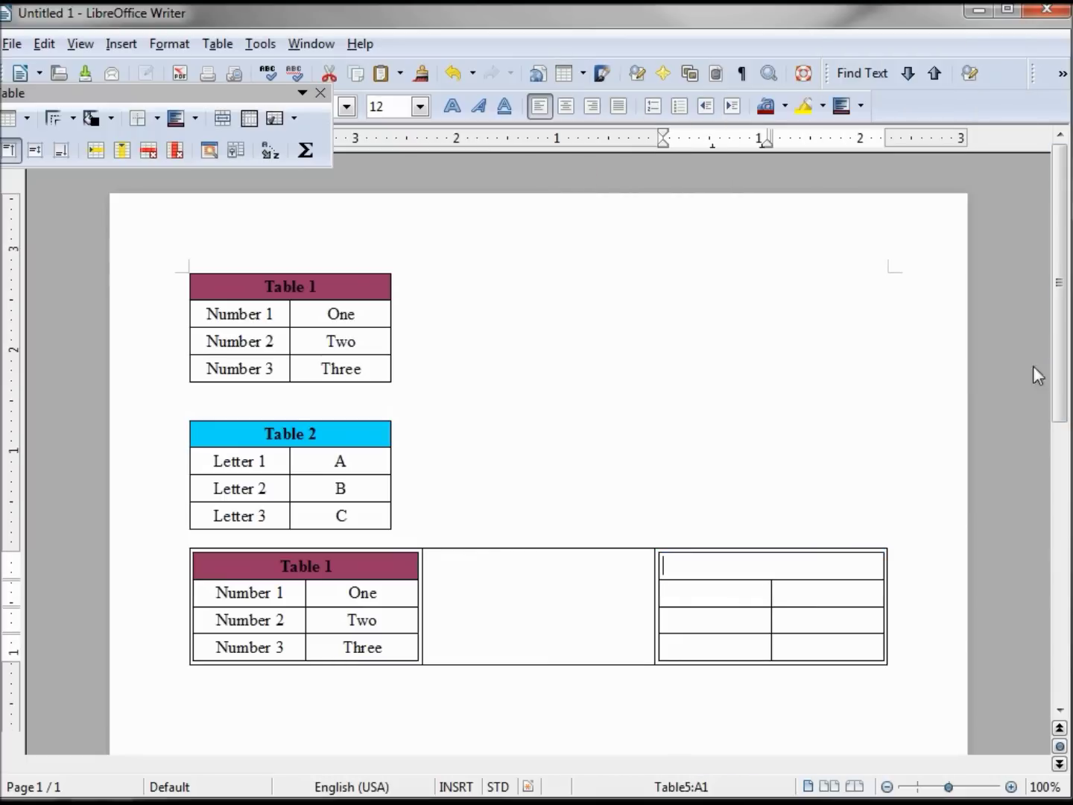
# Copy the whole of Table 2 and paste it into the nested table's top cell
pyautogui.click(262, 434)
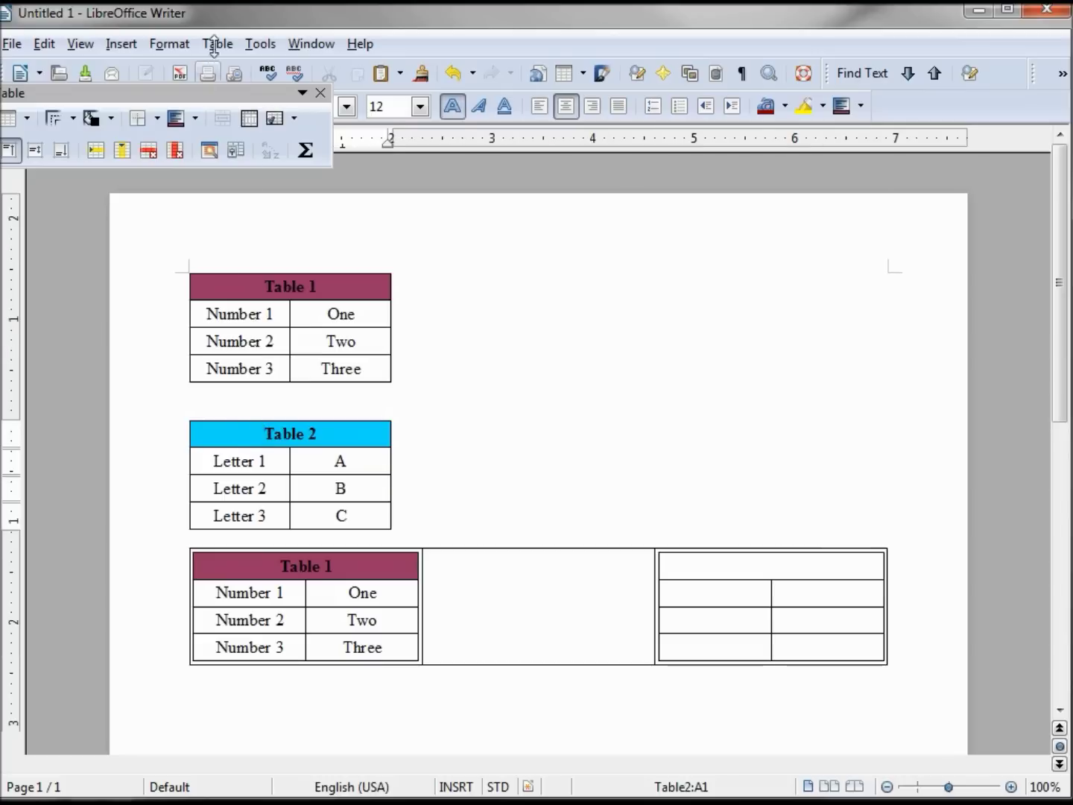
pyautogui.click(216, 44)
pyautogui.moveTo(254, 112)
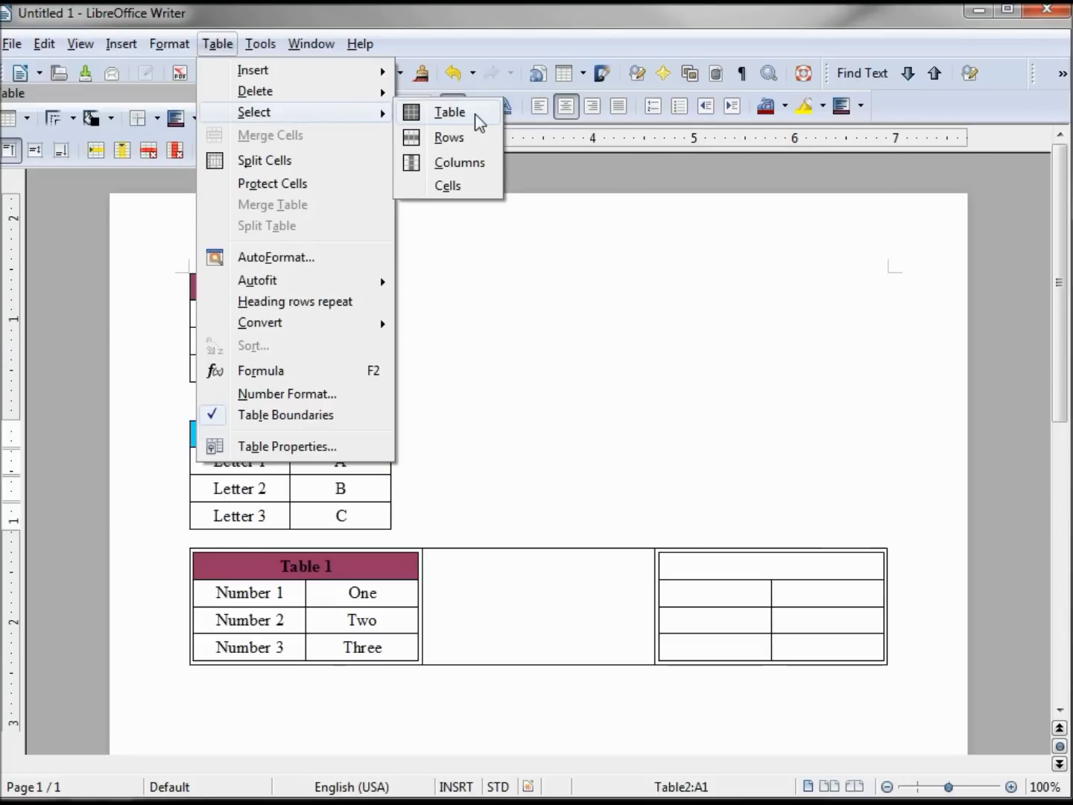
pyautogui.click(478, 123)
pyautogui.click(680, 564)
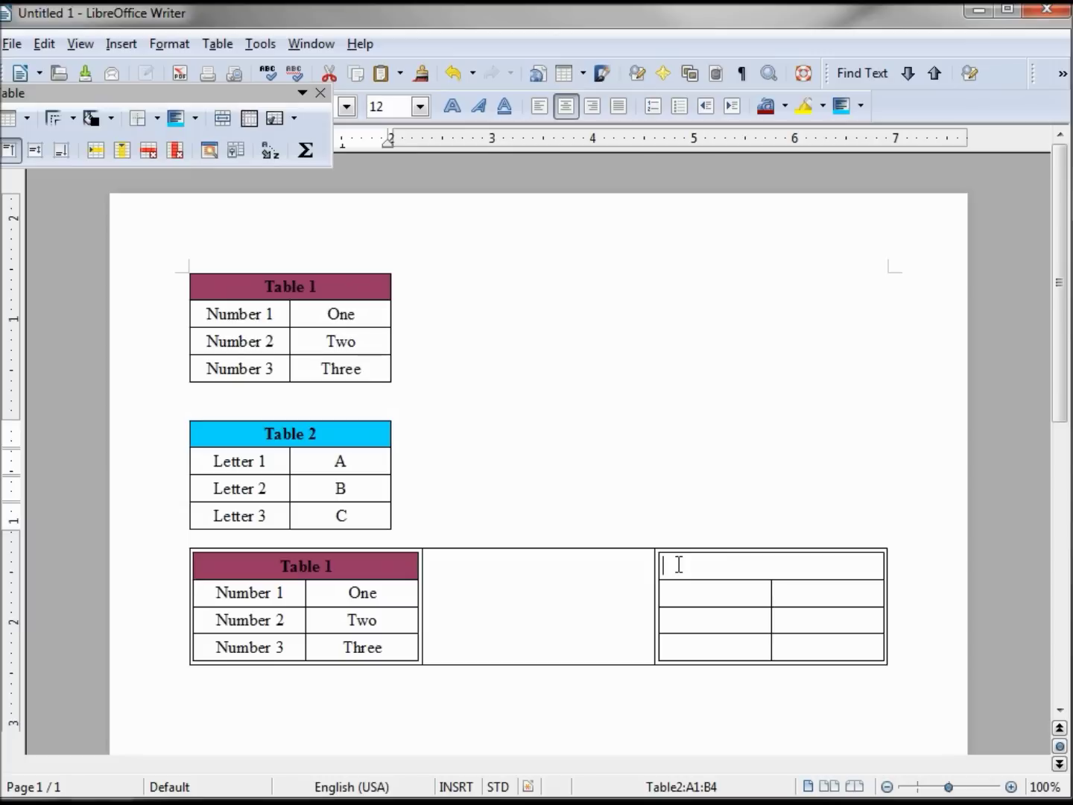
pyautogui.rightClick(679, 565)
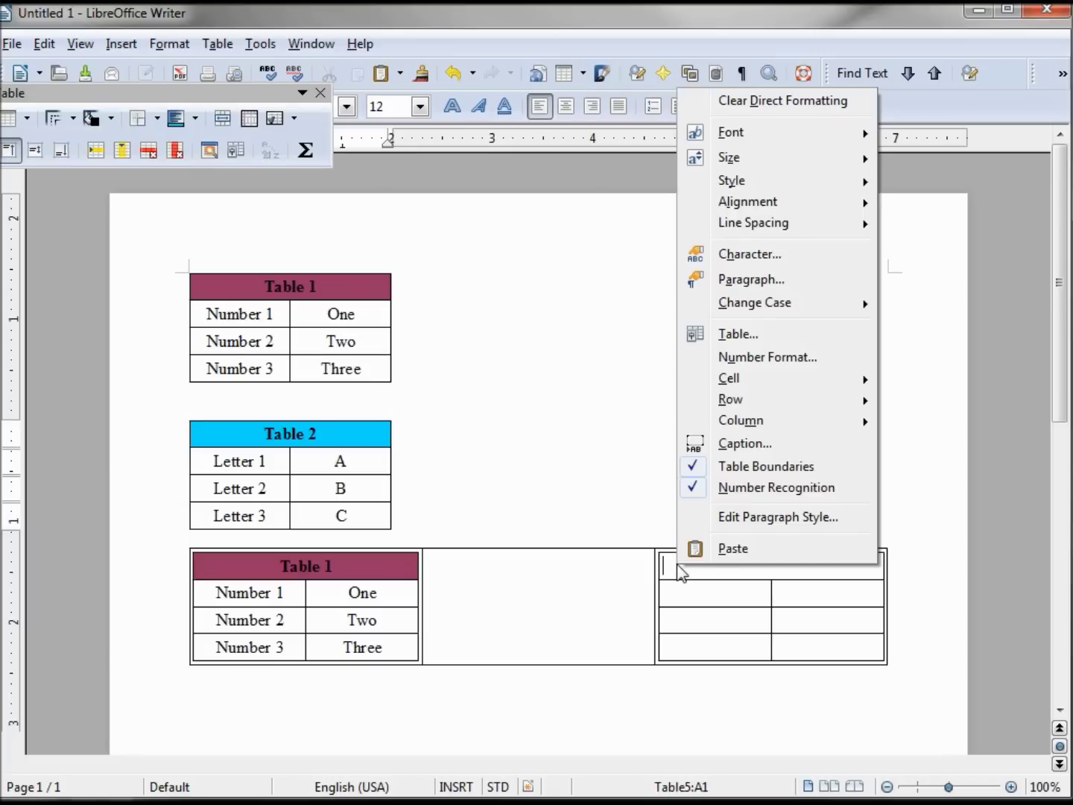
pyautogui.click(719, 555)
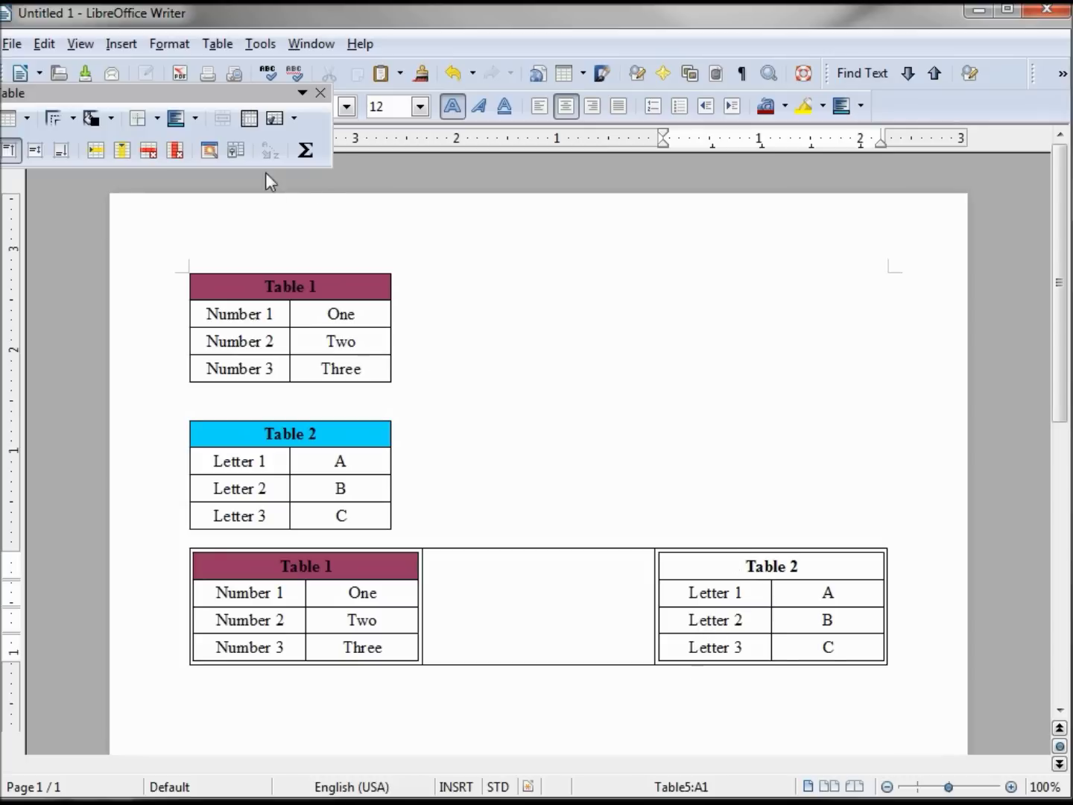
# Give the copied Table 2 a Turquoise 2 header and drag the middle column border left
pyautogui.click(234, 151)
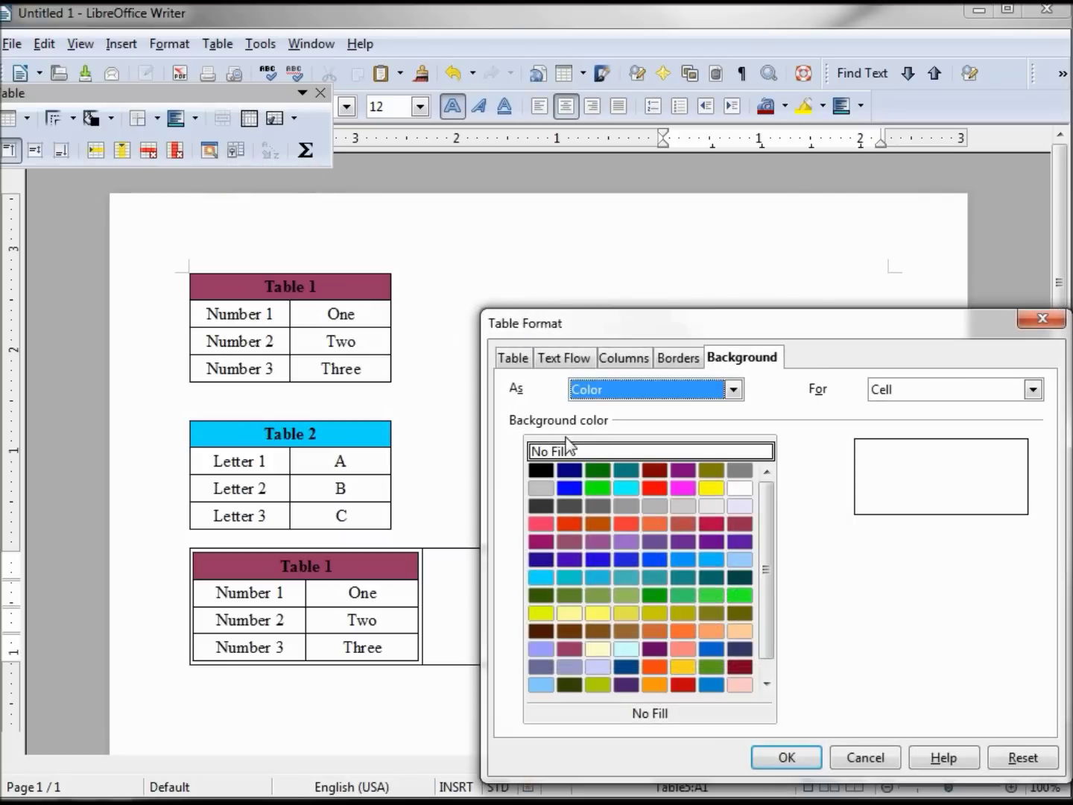
pyautogui.click(568, 578)
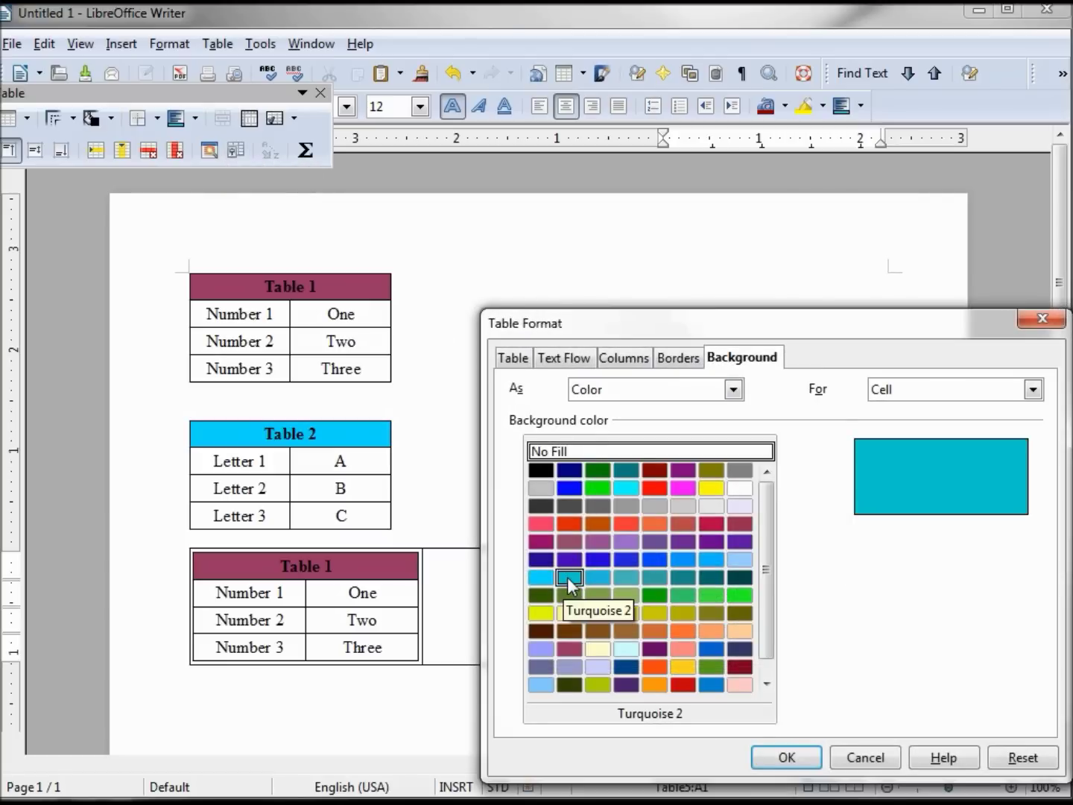
pyautogui.click(780, 759)
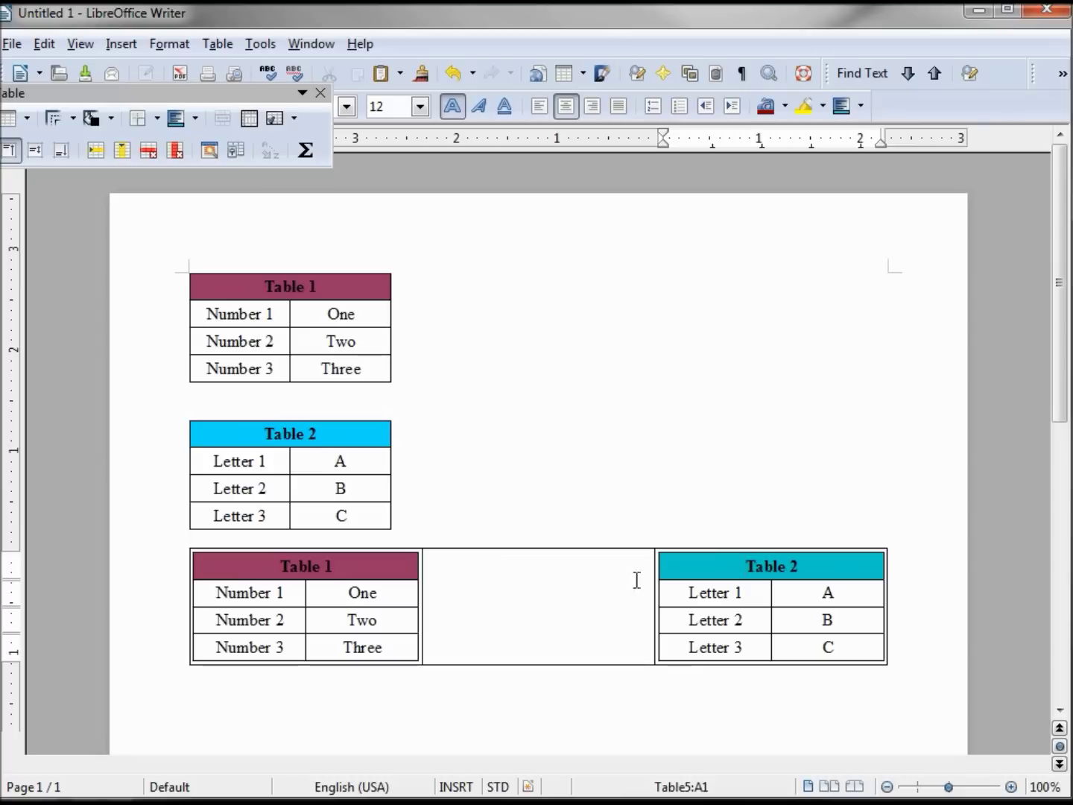
pyautogui.moveTo(655, 587); pyautogui.dragTo(490, 590)
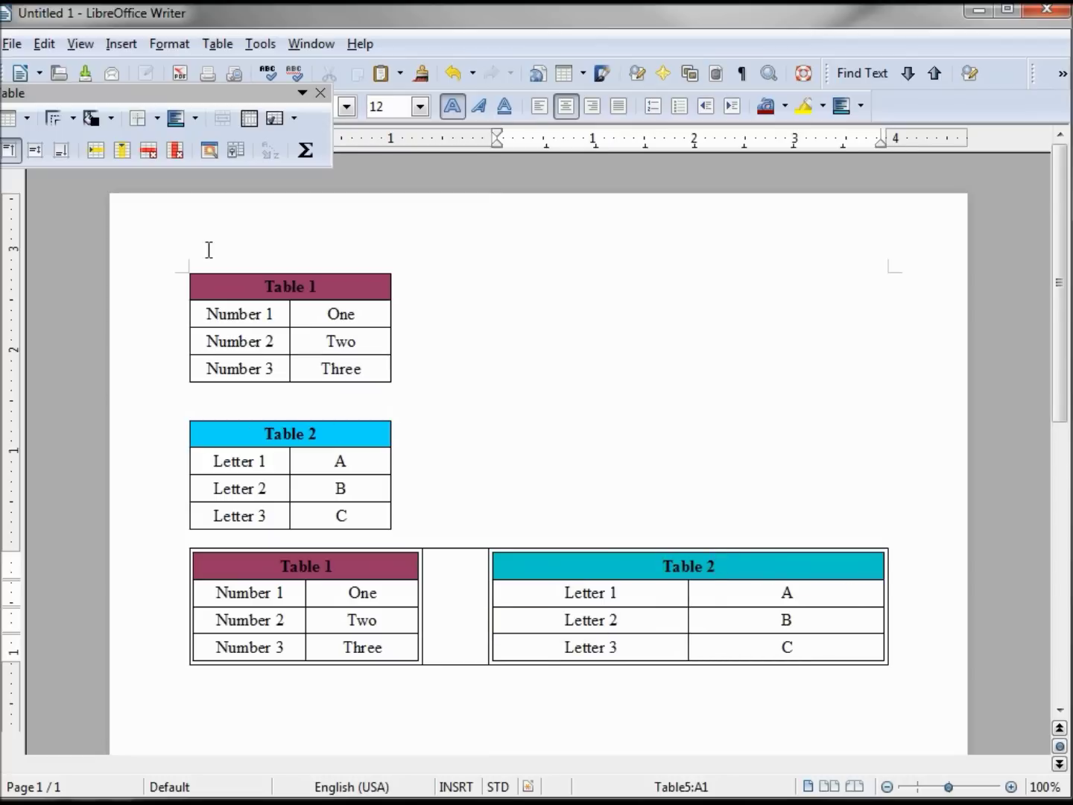
# Set nested Table 2 to left alignment with a 2-inch width
pyautogui.click(232, 150)
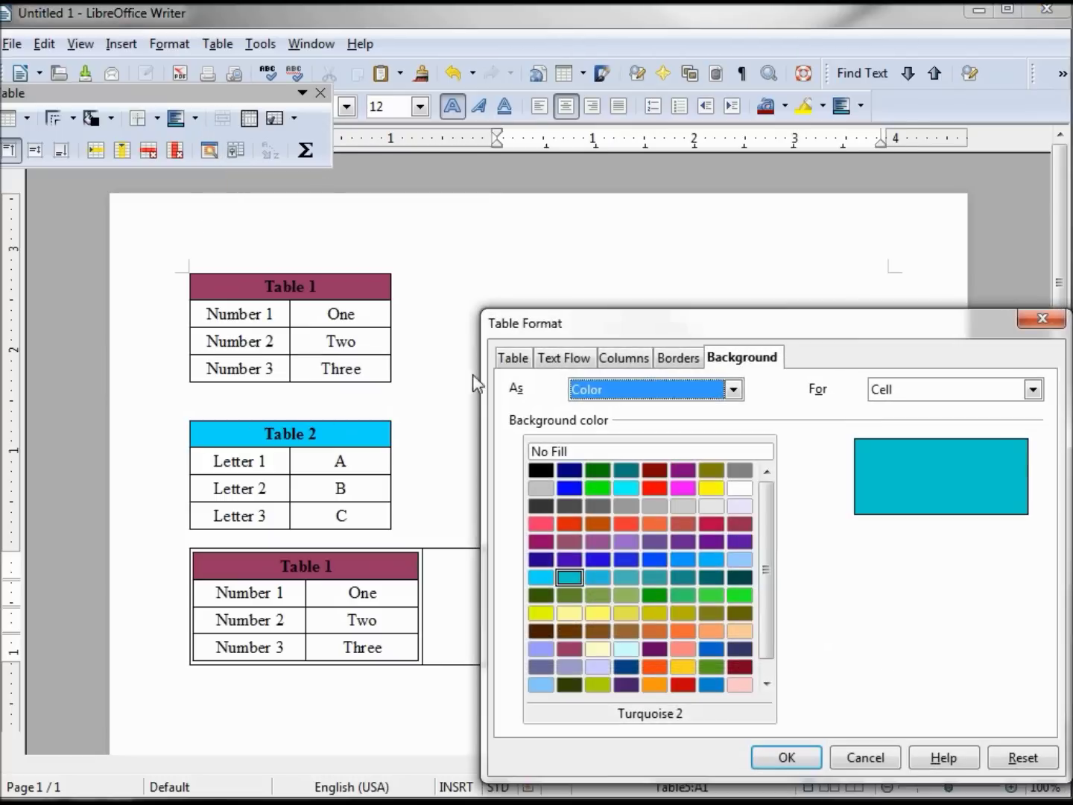
pyautogui.click(514, 363)
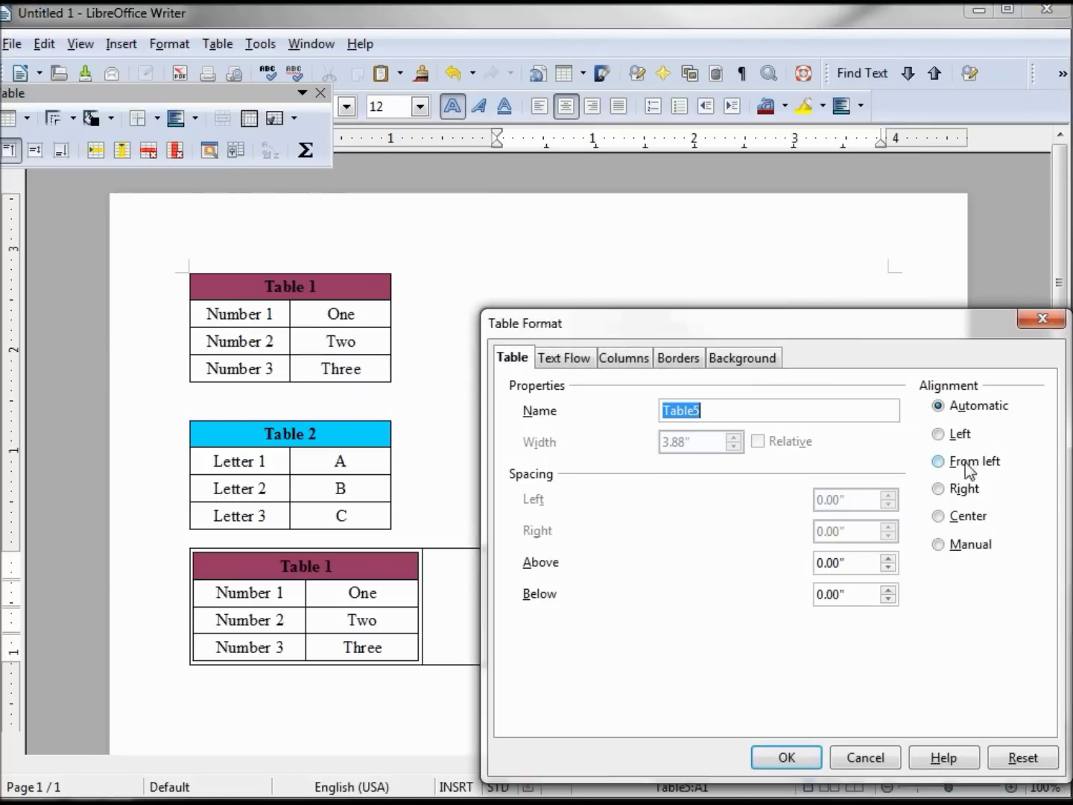
pyautogui.click(939, 435)
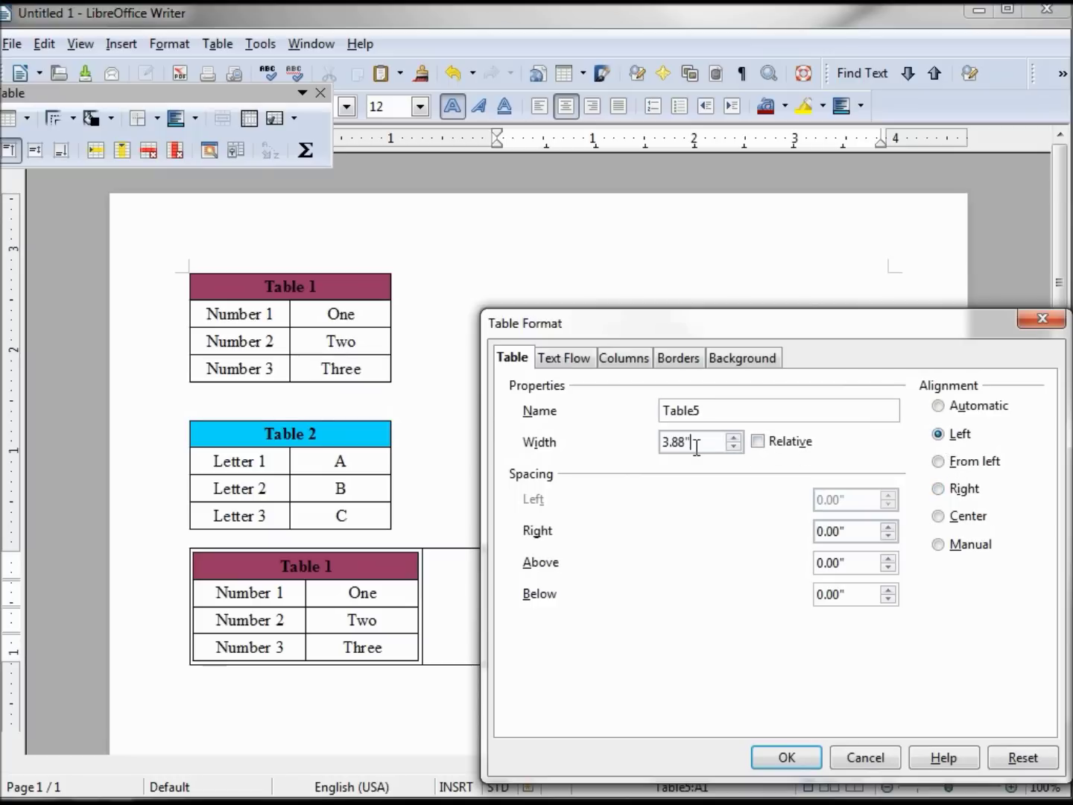
pyautogui.moveTo(695, 442); pyautogui.dragTo(585, 442)
pyautogui.write('2')
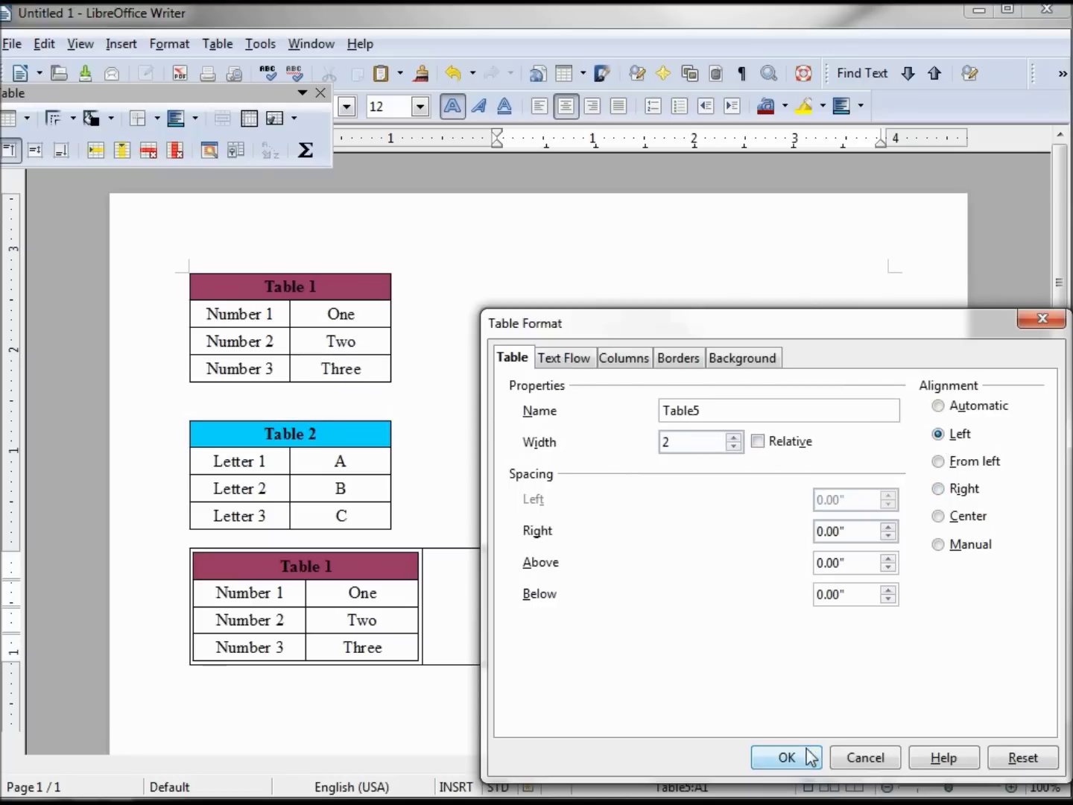
pyautogui.click(801, 757)
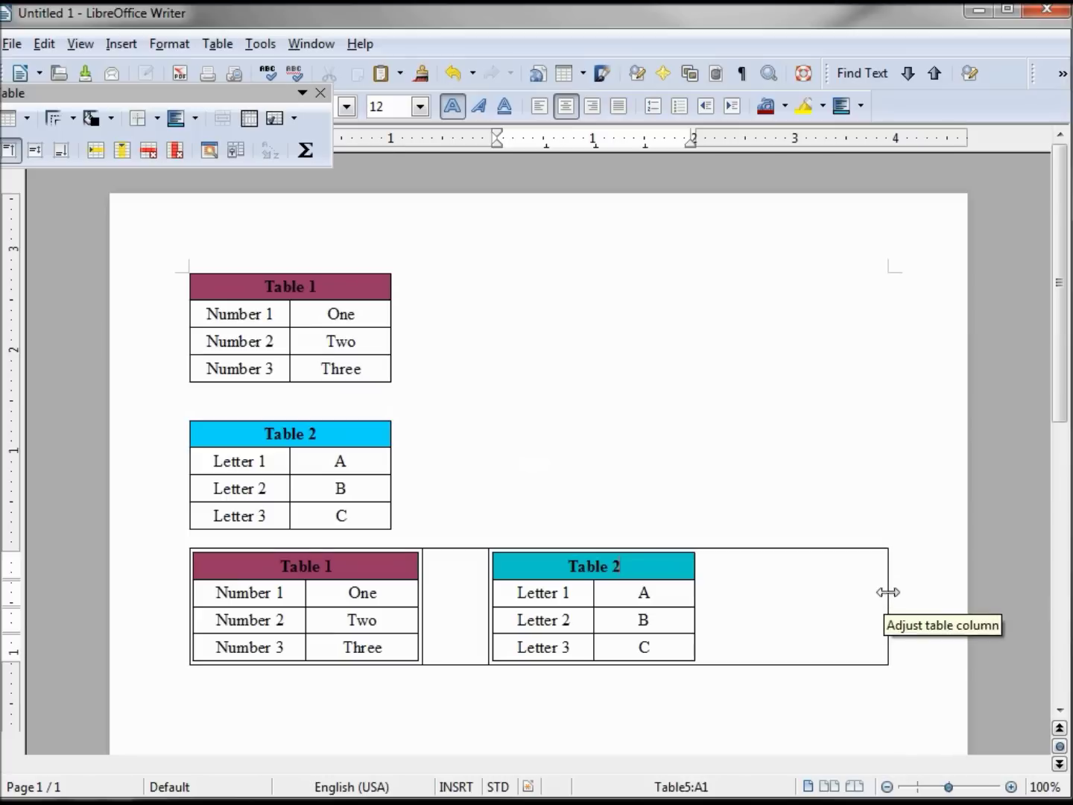
# Shrink the outer table's right column so it fits Table 2
pyautogui.moveTo(887, 591); pyautogui.dragTo(702, 590)
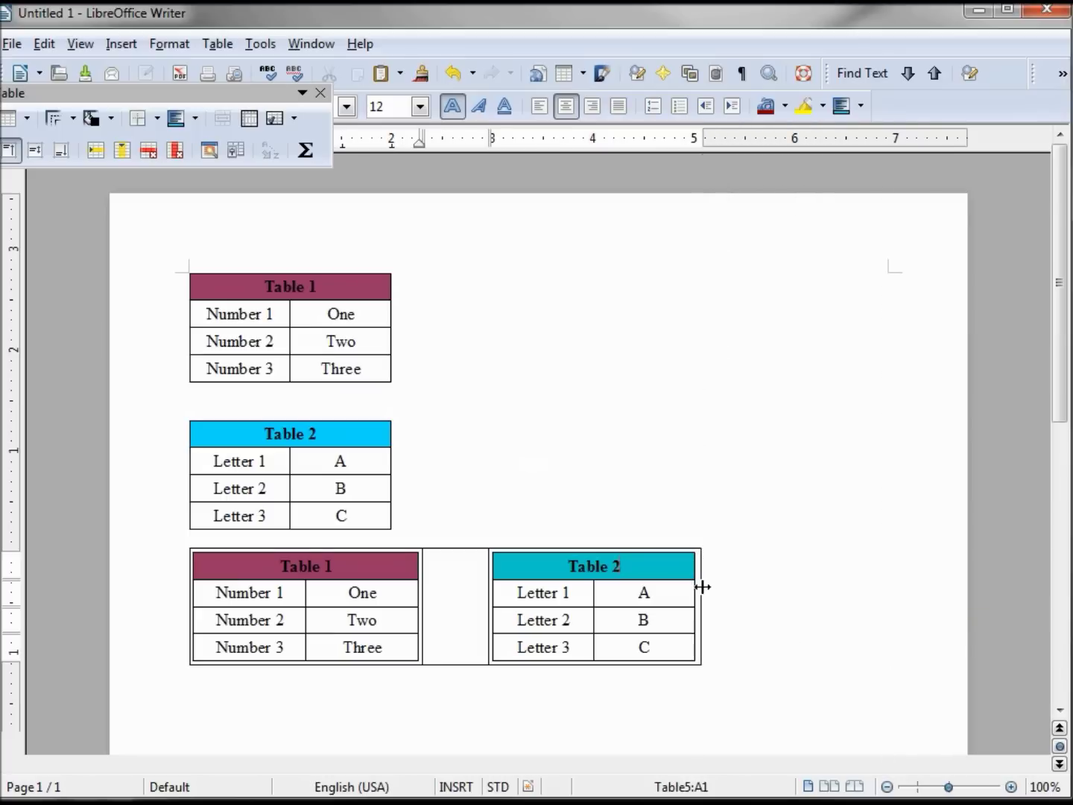
pyautogui.click(439, 567)
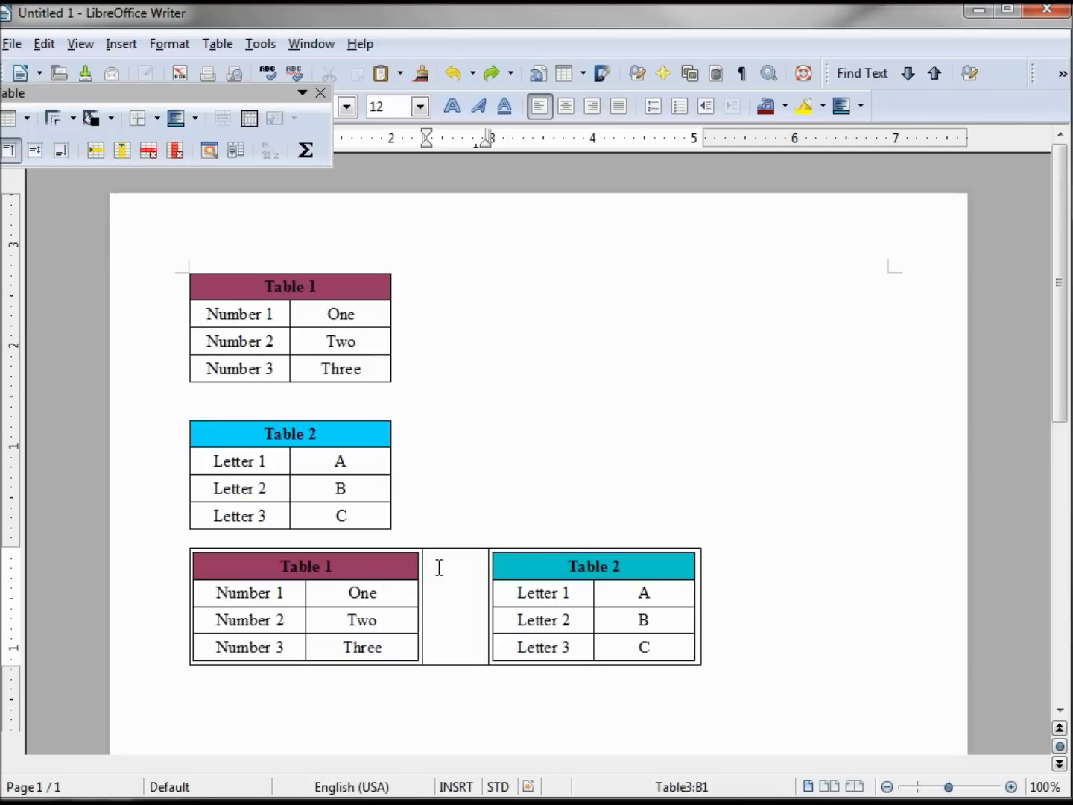
pyautogui.click(235, 151)
# Remove all borders from the outer table and center it on the page
pyautogui.click(676, 366)
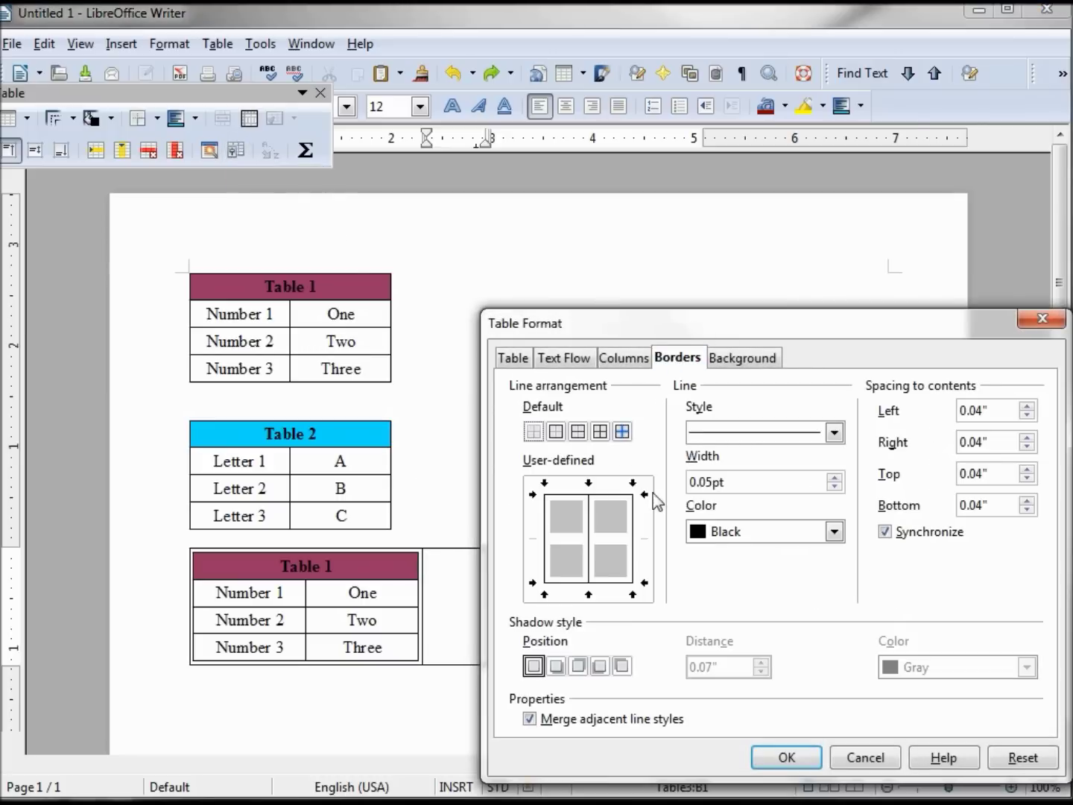
pyautogui.click(533, 431)
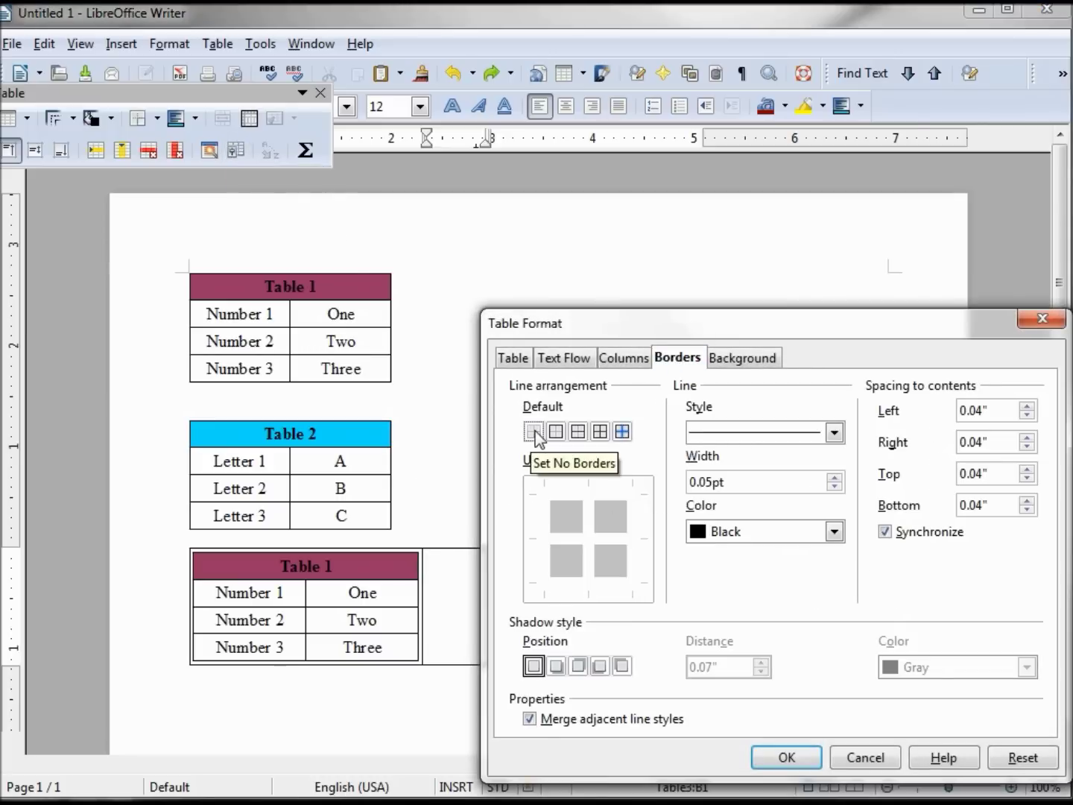
pyautogui.click(513, 358)
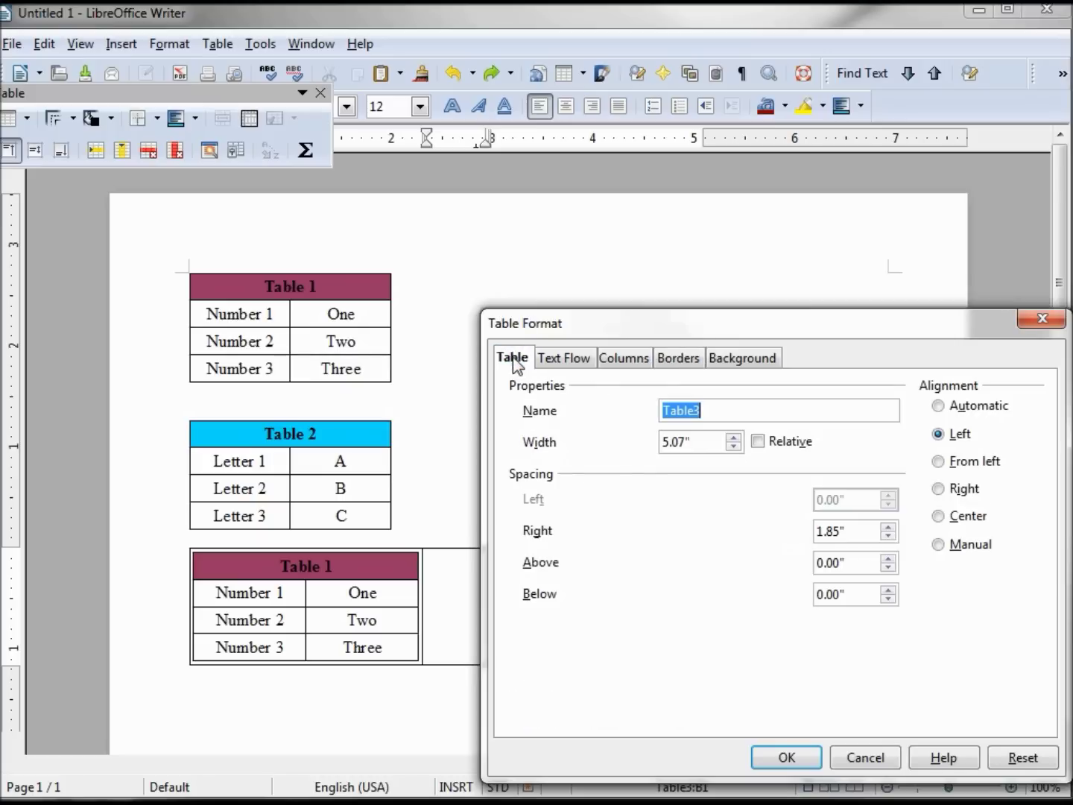
pyautogui.click(939, 516)
pyautogui.click(805, 763)
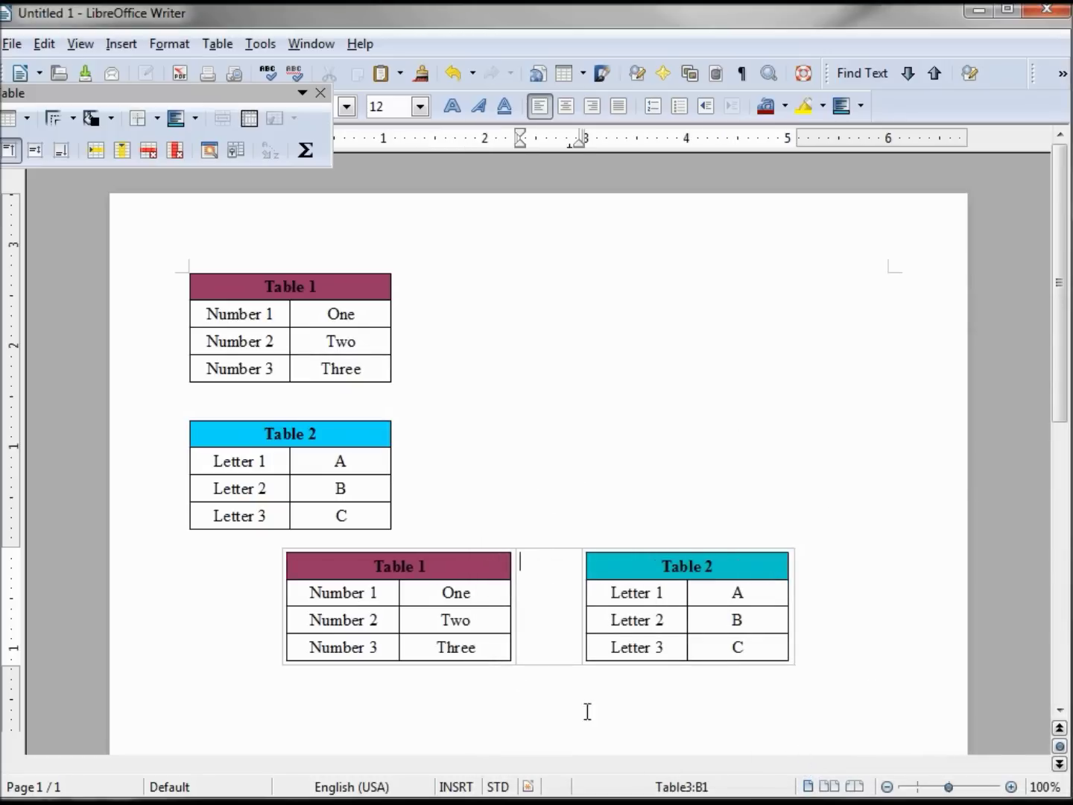
# Narrow the gap column and the outer table's right edge, then re-center the table
pyautogui.moveTo(584, 601); pyautogui.dragTo(547, 601)
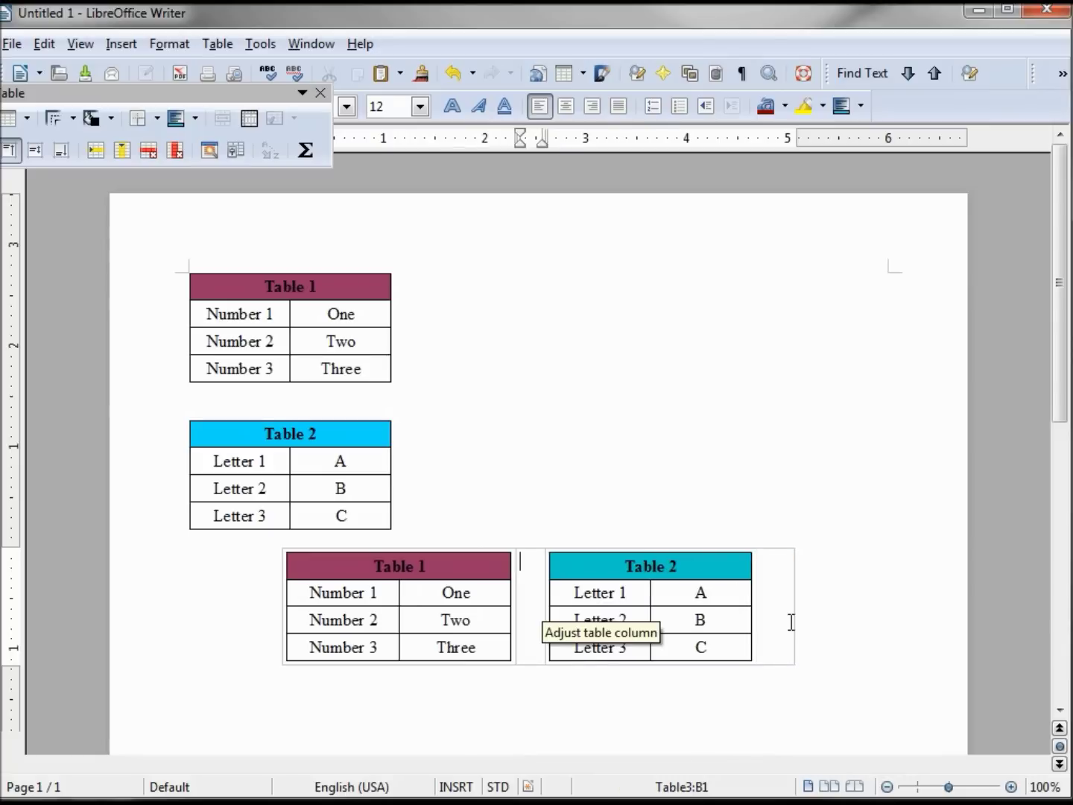
pyautogui.moveTo(794, 622); pyautogui.dragTo(760, 622)
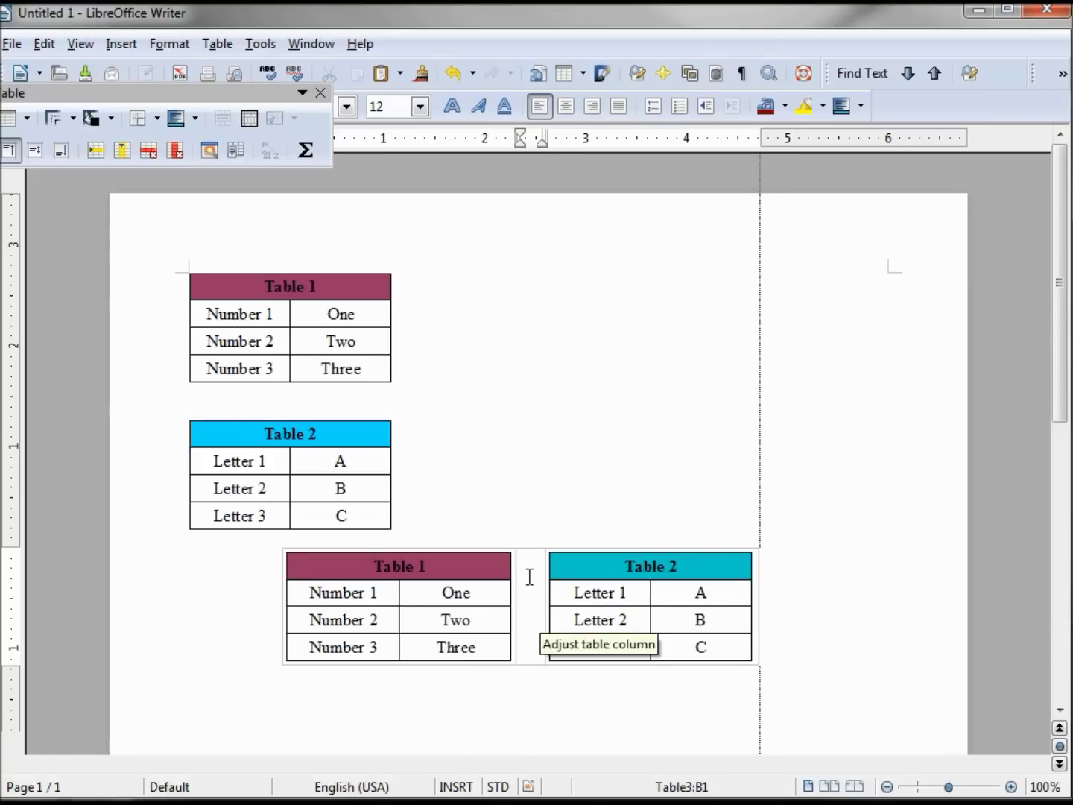
pyautogui.click(236, 150)
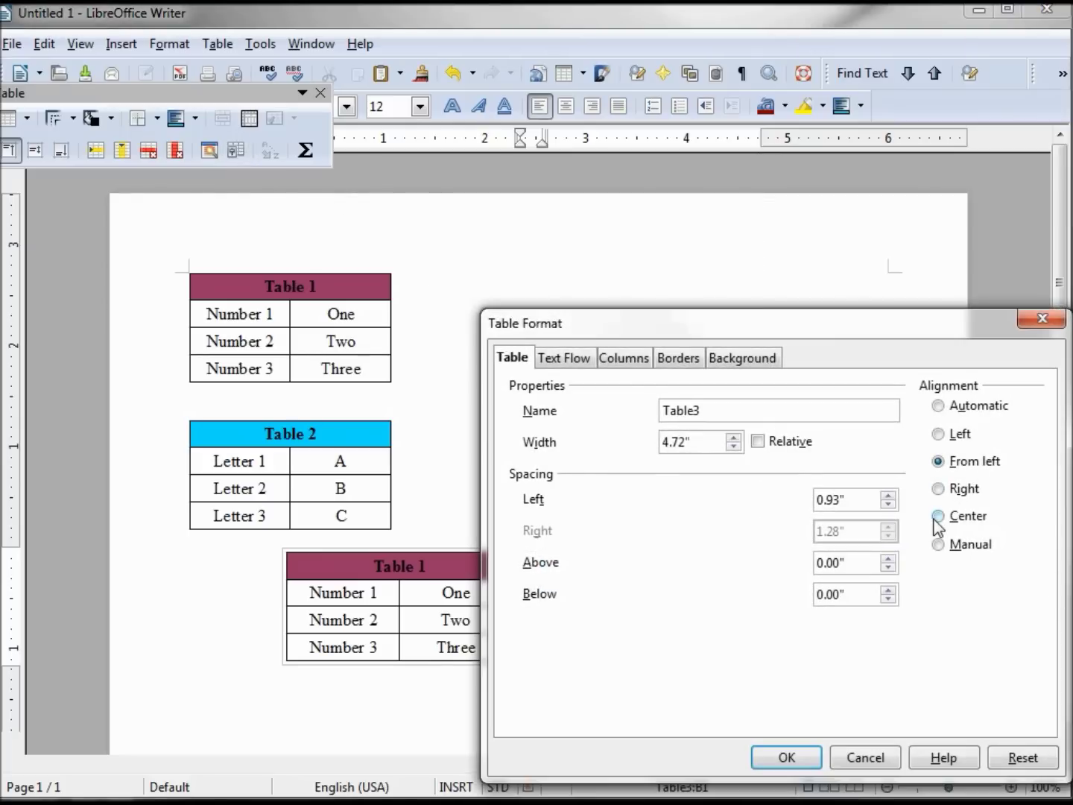
pyautogui.click(938, 516)
pyautogui.click(785, 757)
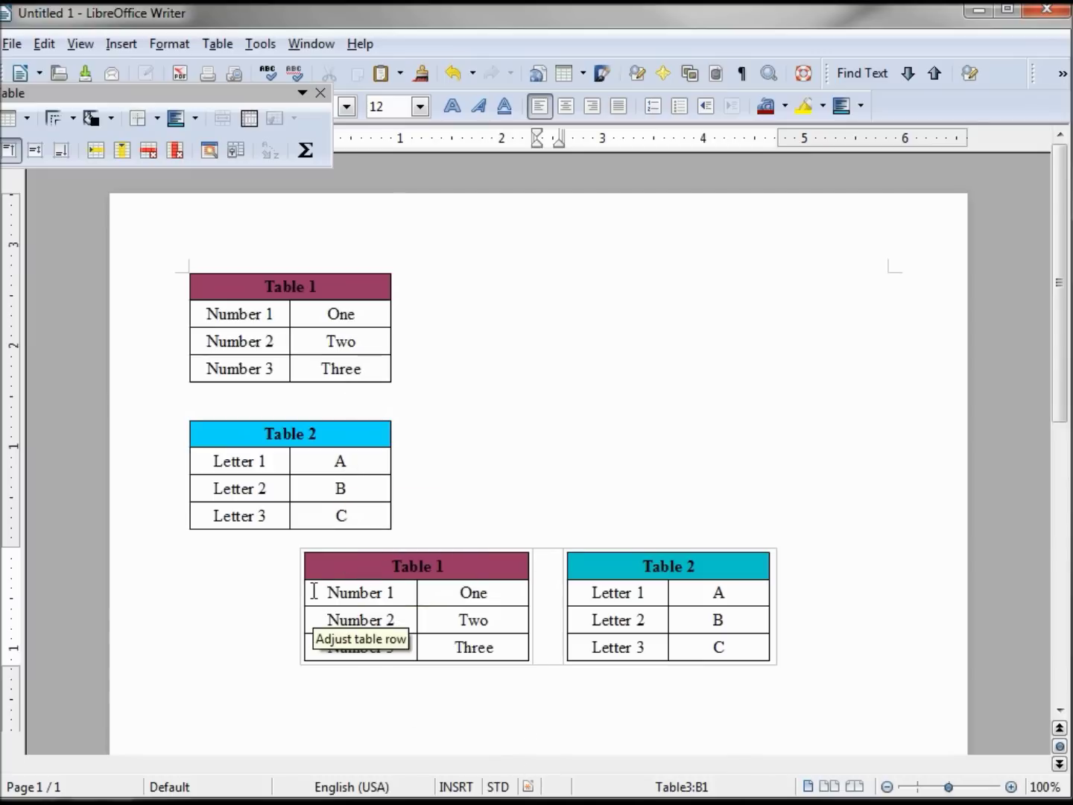
# Save the selected Table 2 as AutoCorrect entry '(MyTable' with Text only unchecked
pyautogui.click(210, 410)
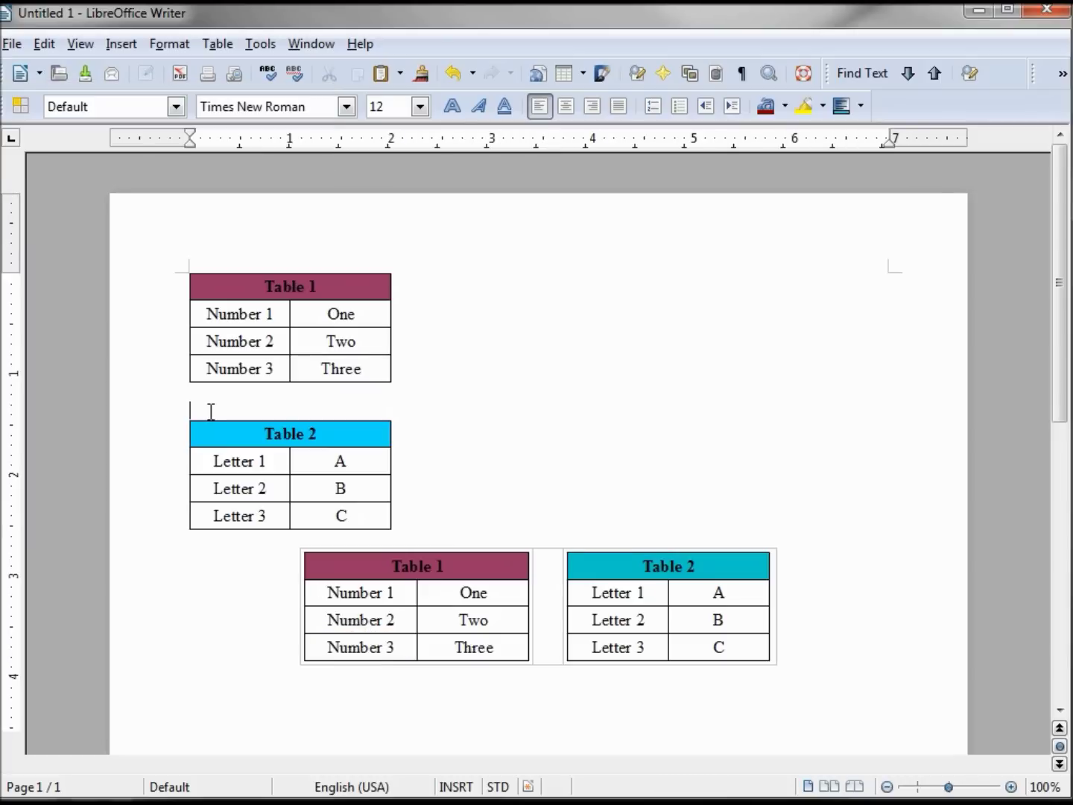
pyautogui.moveTo(211, 412); pyautogui.dragTo(235, 504)
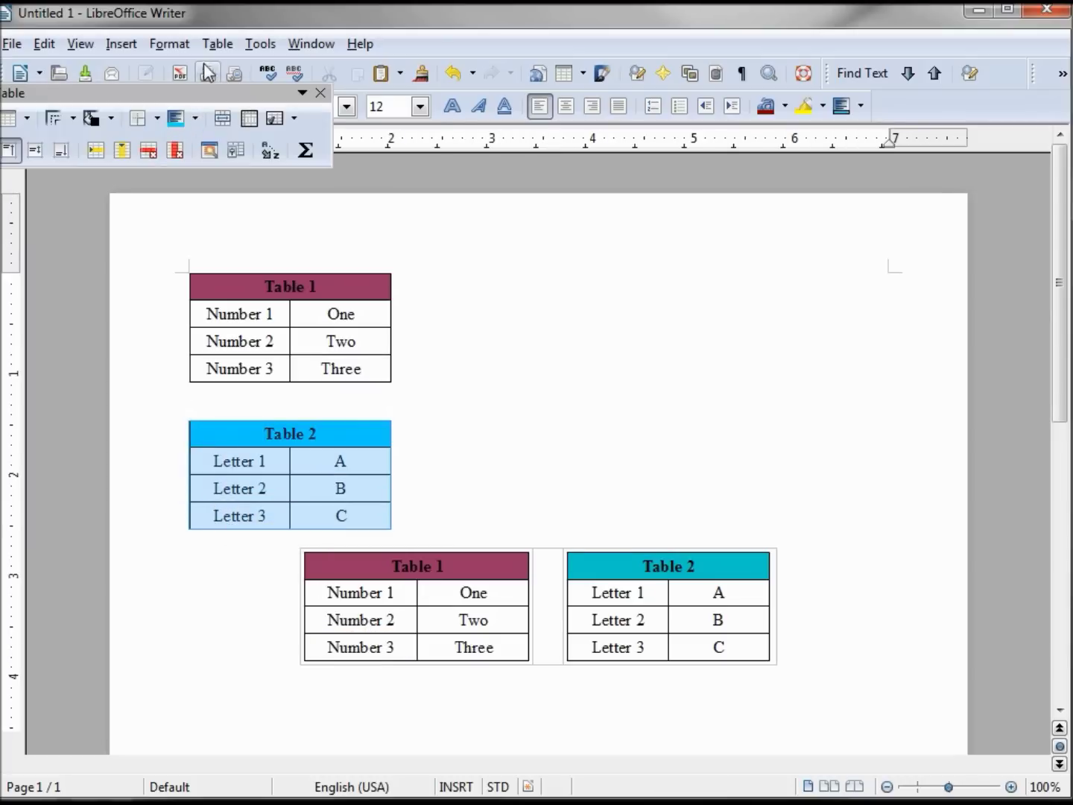
pyautogui.click(261, 44)
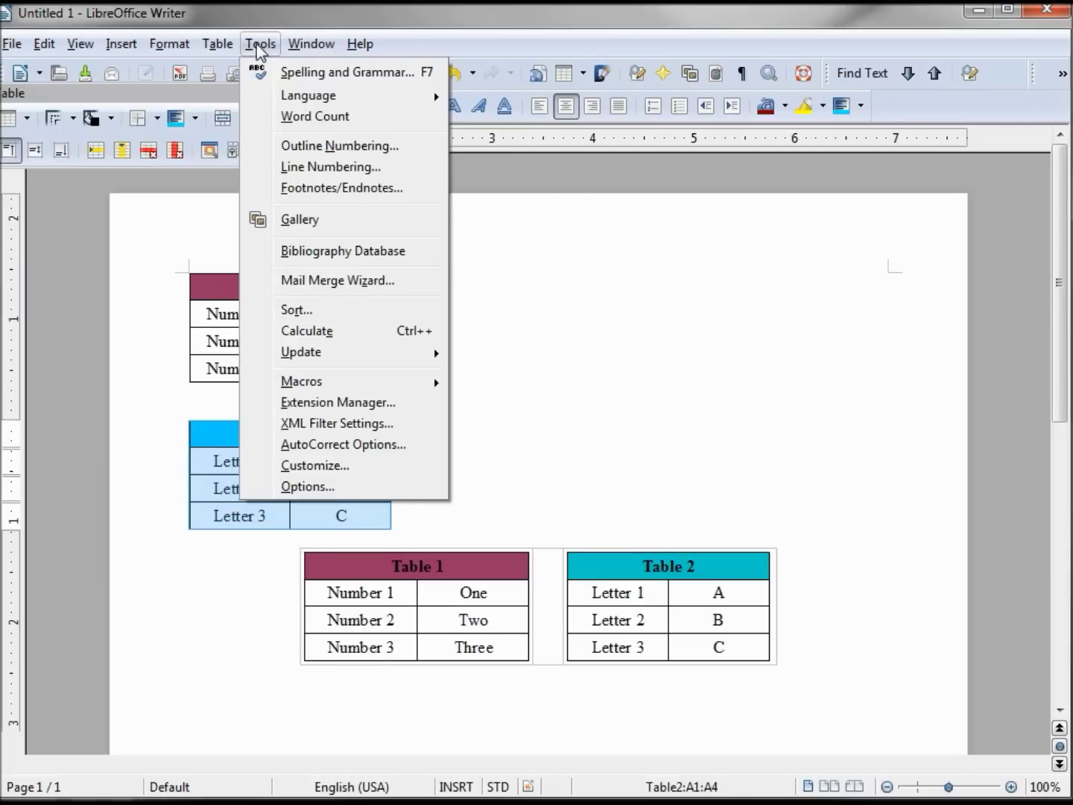
pyautogui.click(319, 446)
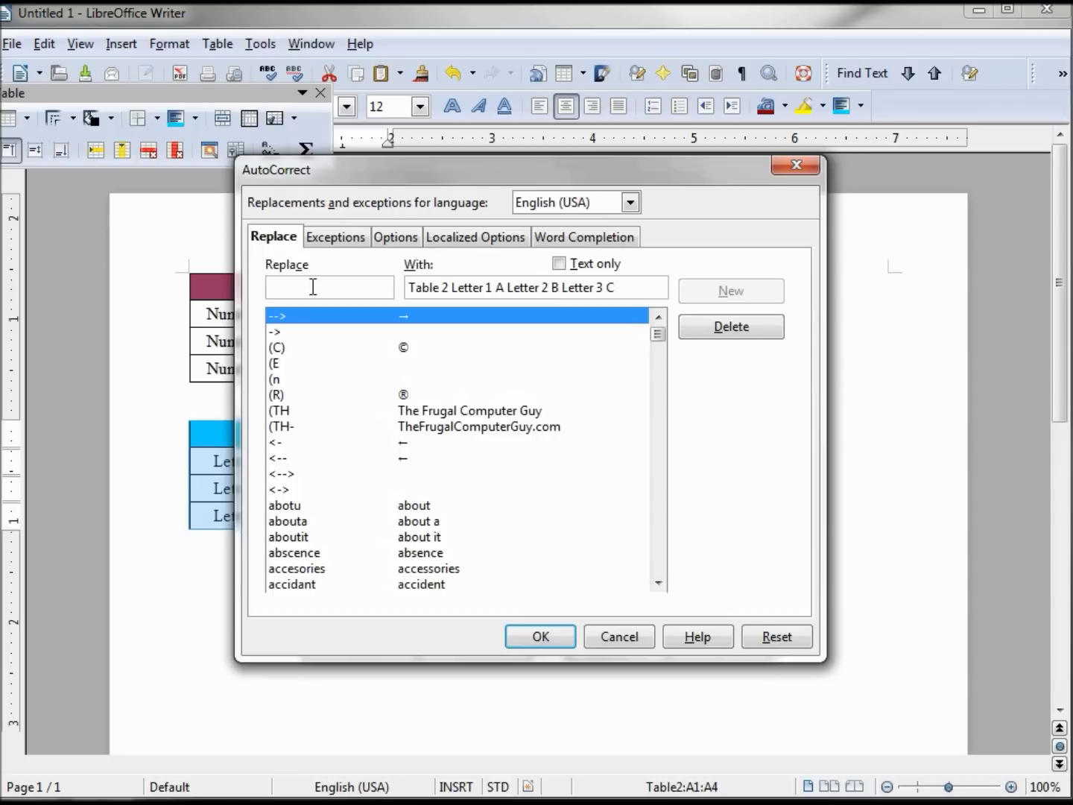
pyautogui.write('(')
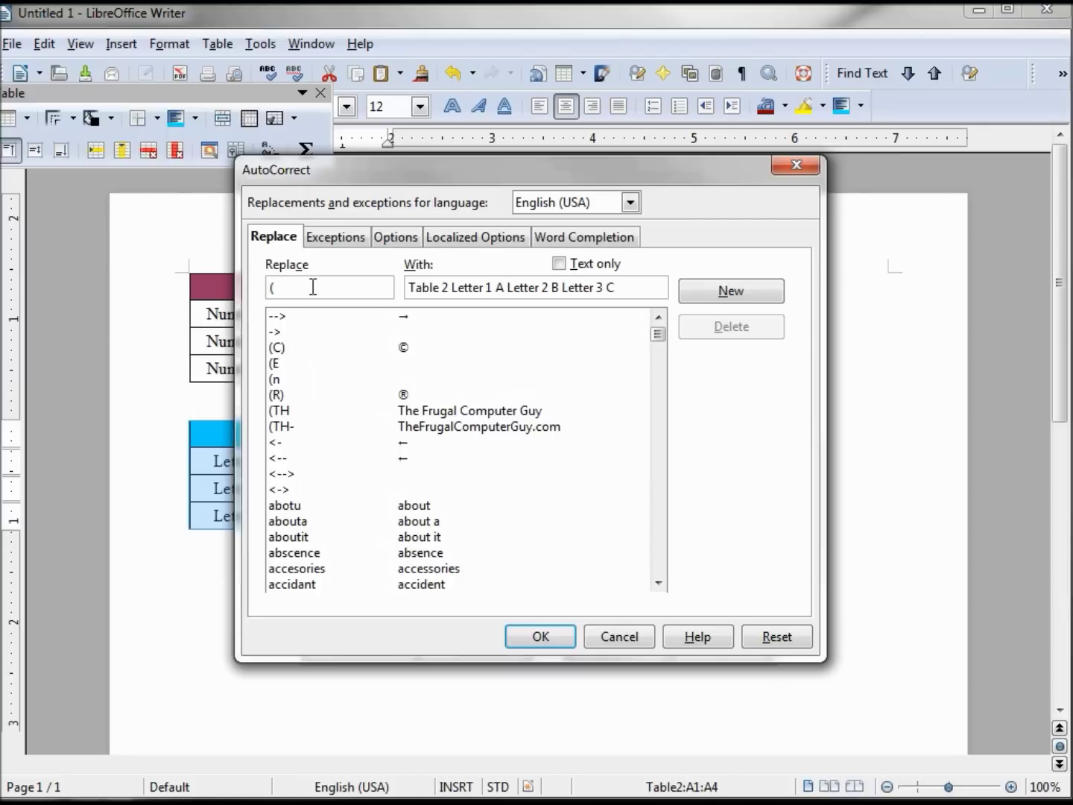
pyautogui.write('MyTable')
pyautogui.click(728, 291)
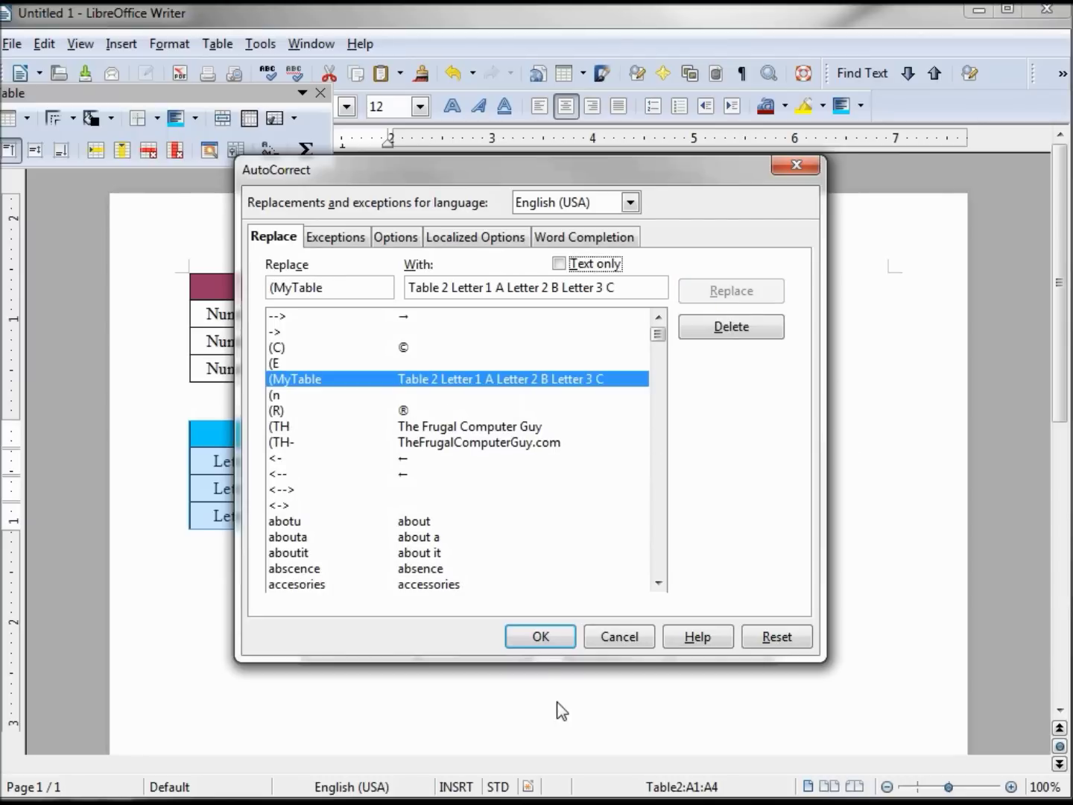
pyautogui.click(542, 642)
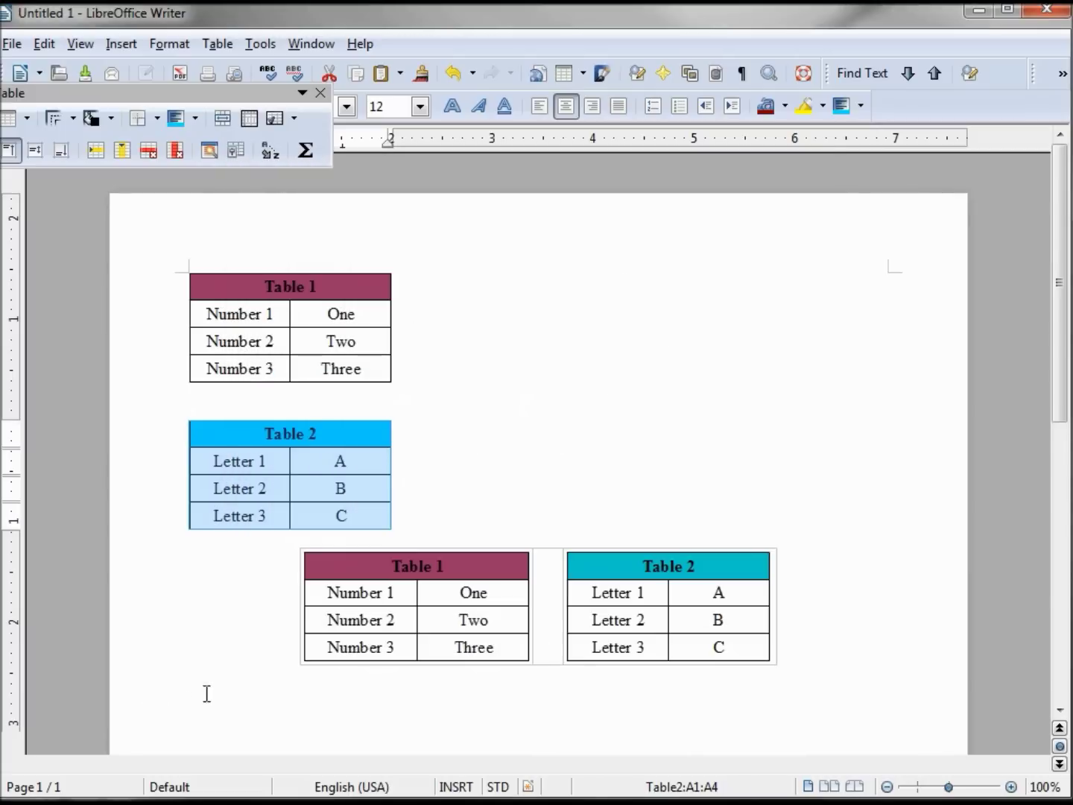
pyautogui.click(201, 698)
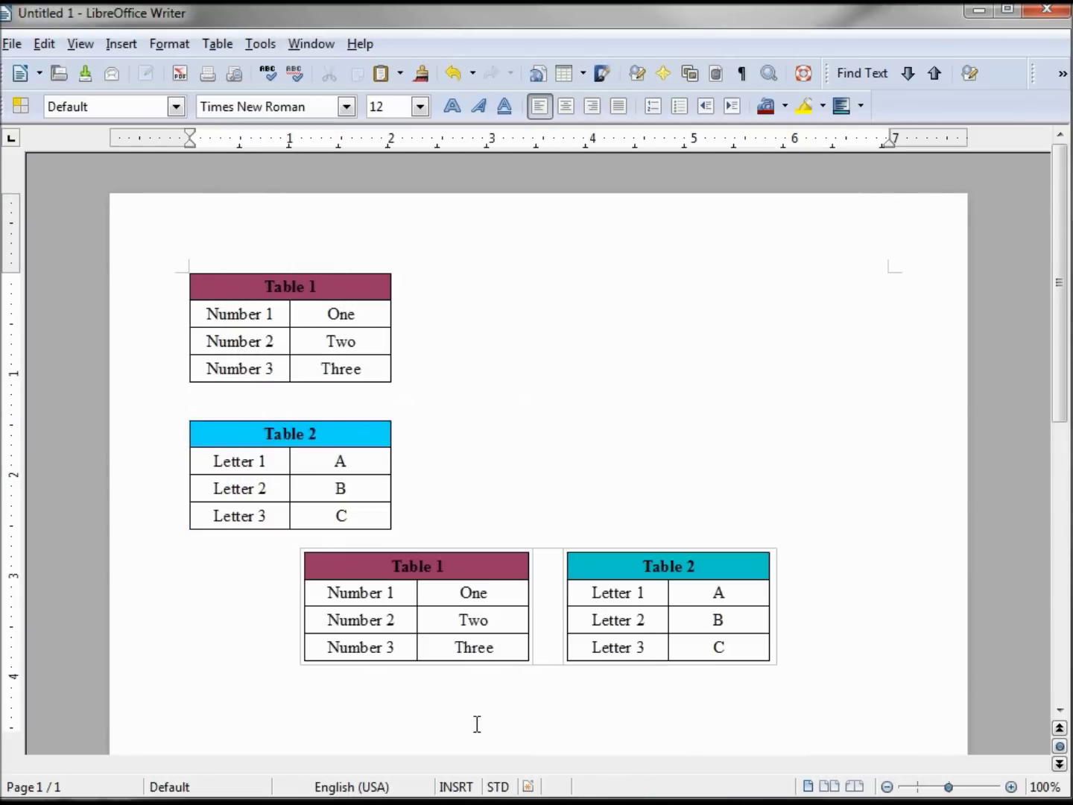
pyautogui.write('(')
pyautogui.write('MyTa')
pyautogui.write('ble)')
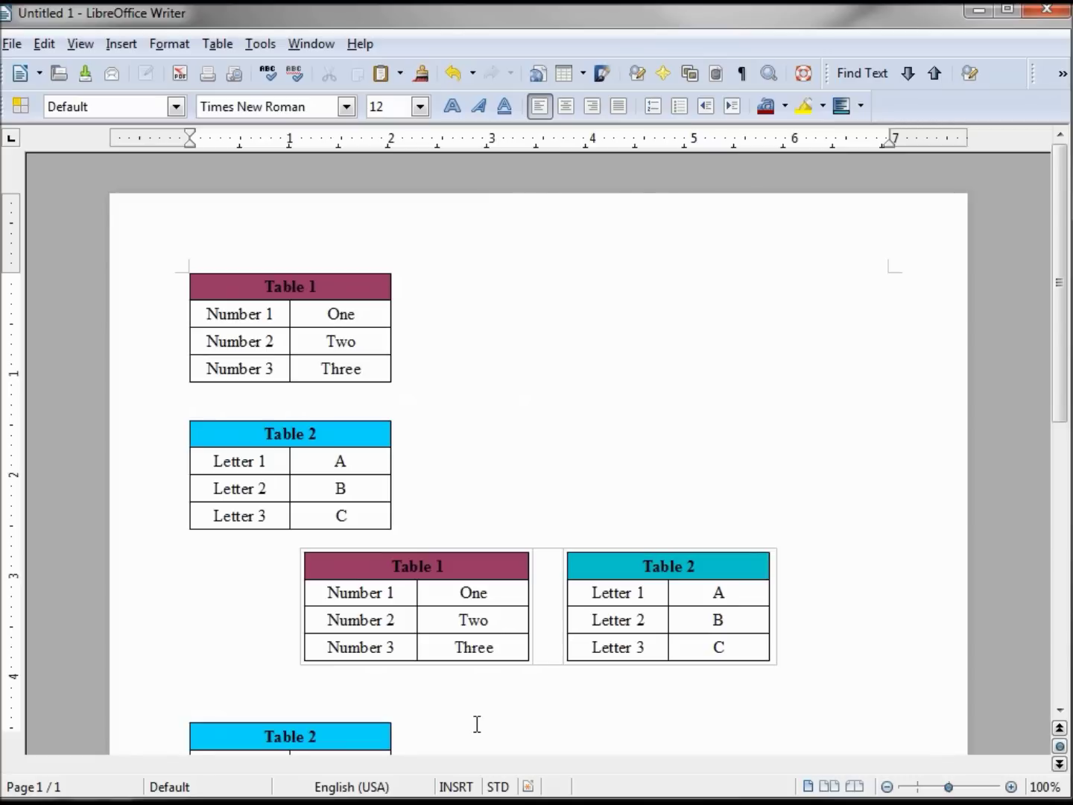
pyautogui.scroll(-4, 477, 724)
pyautogui.scroll(-1, 478, 724)
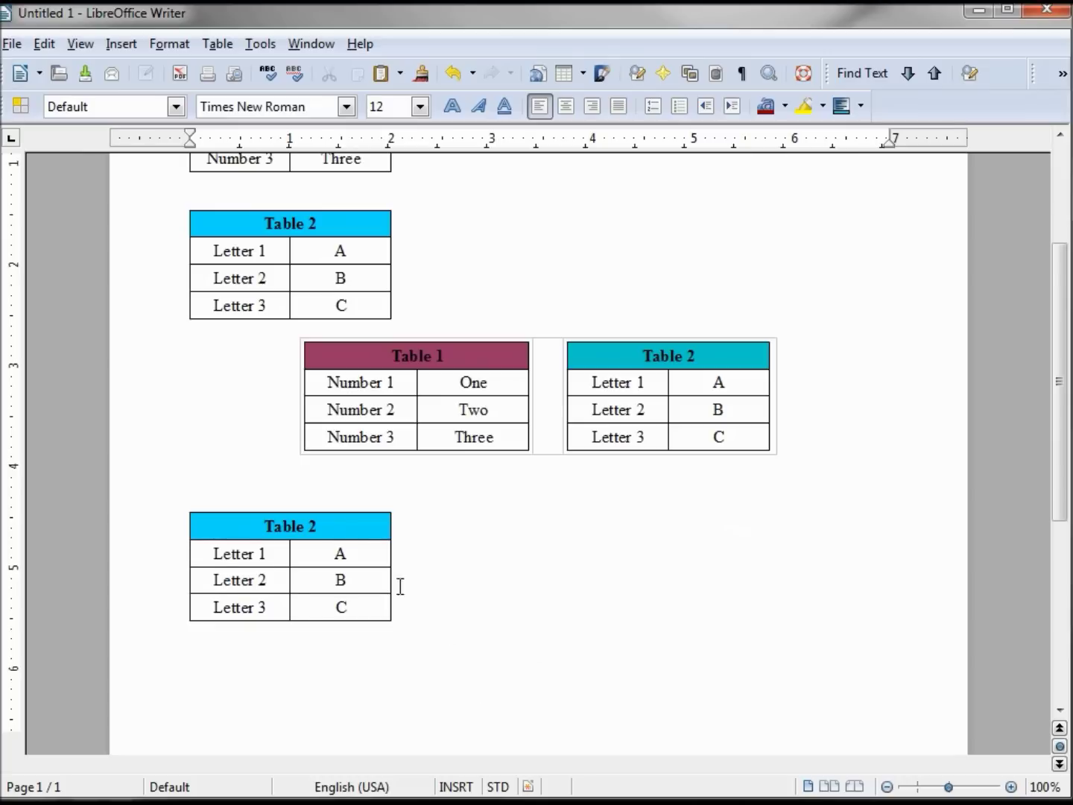